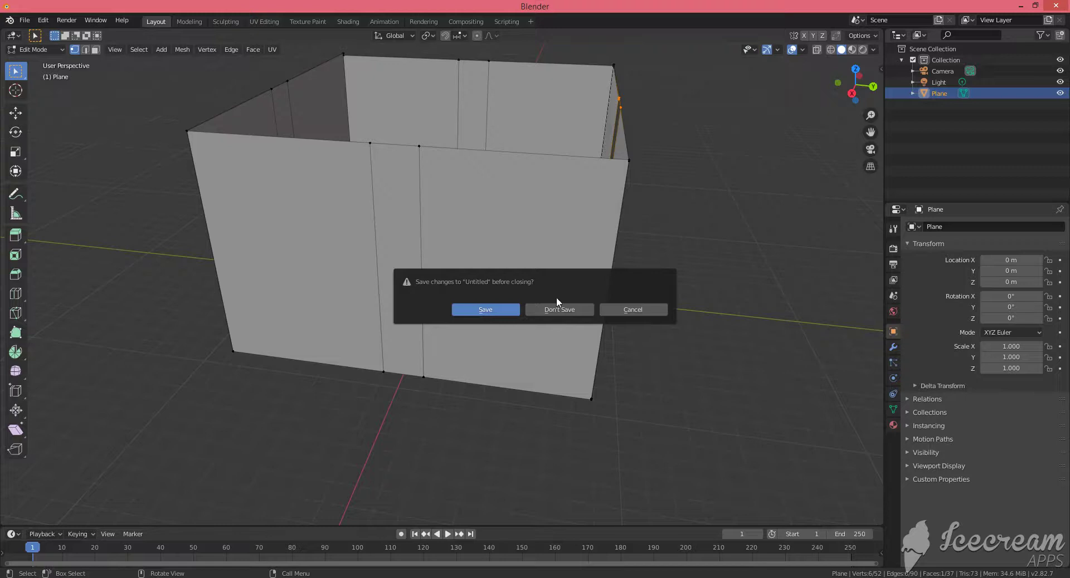
Step: Discard the unsaved room and delete the default cube
left_click(553, 310)
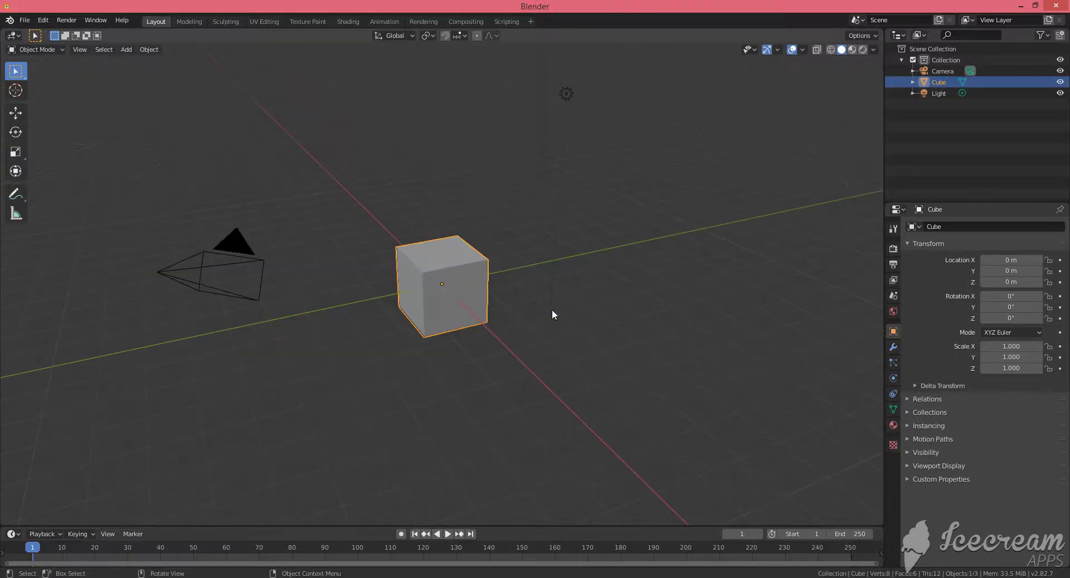
right_click(457, 303)
left_click(454, 287)
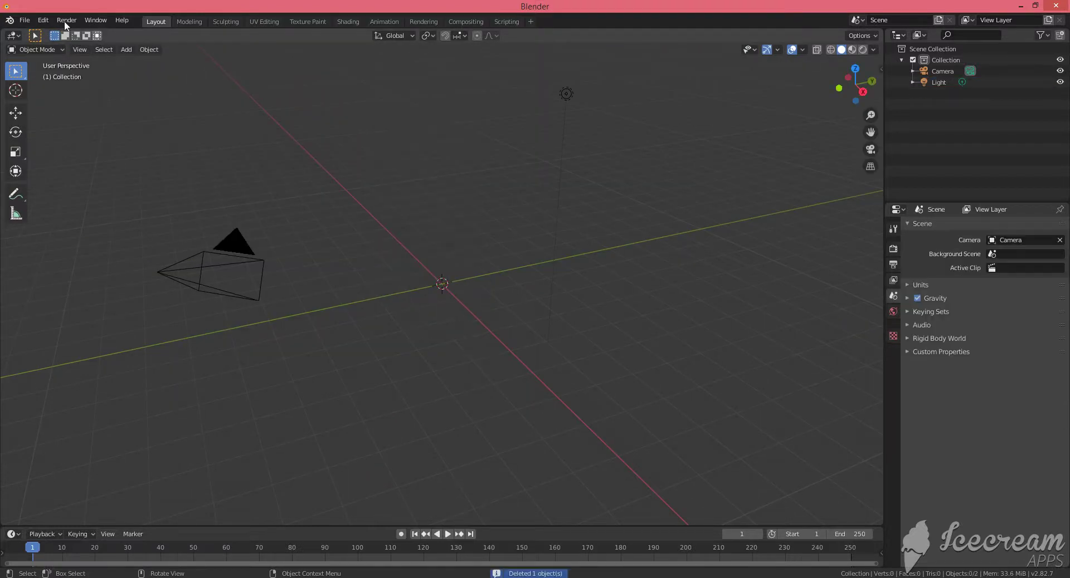
Step: Add a plane at the origin and view it from the top
left_click(128, 49)
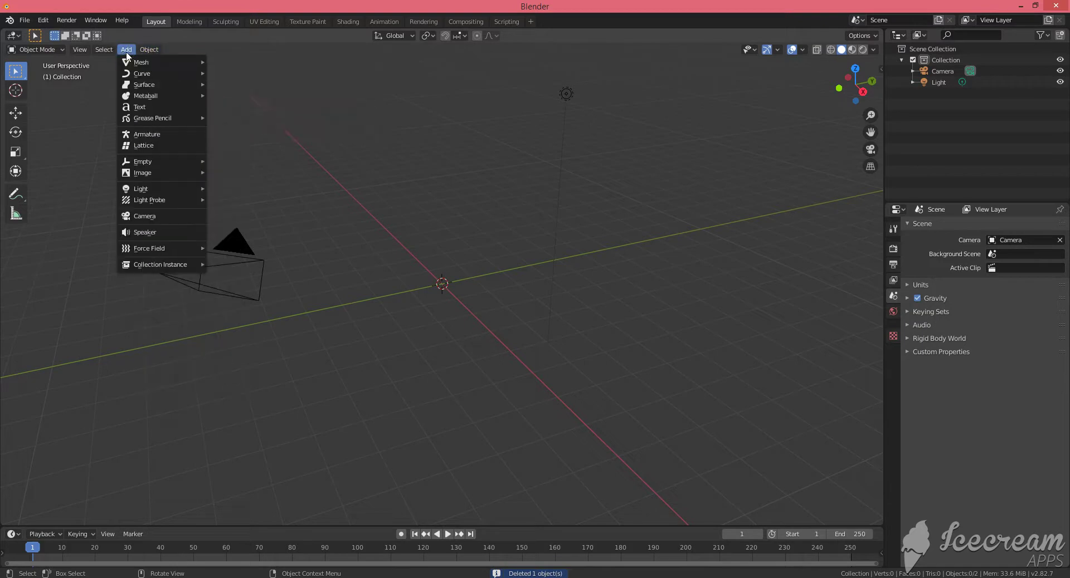
left_click(219, 62)
key("grave")
left_click(500, 59)
Step: Add a Mirror modifier on the X axis to the plane
left_click(893, 346)
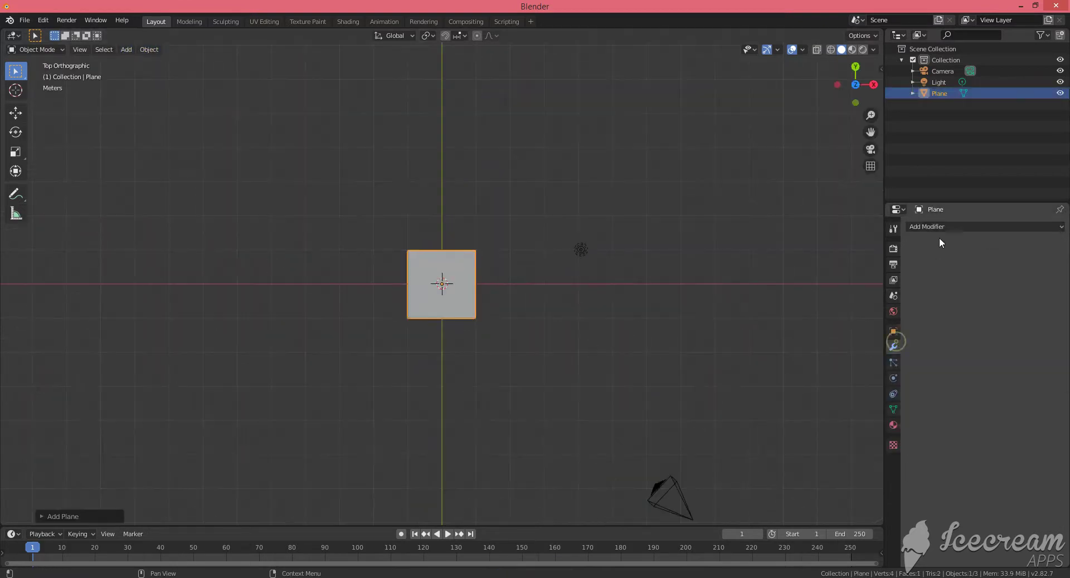
left_click(941, 229)
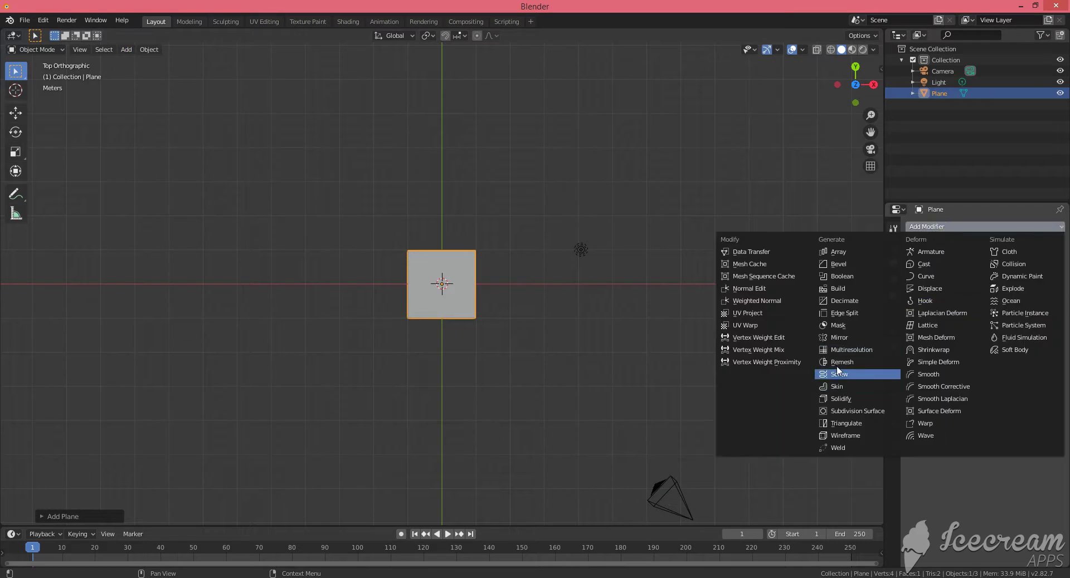
left_click(840, 340)
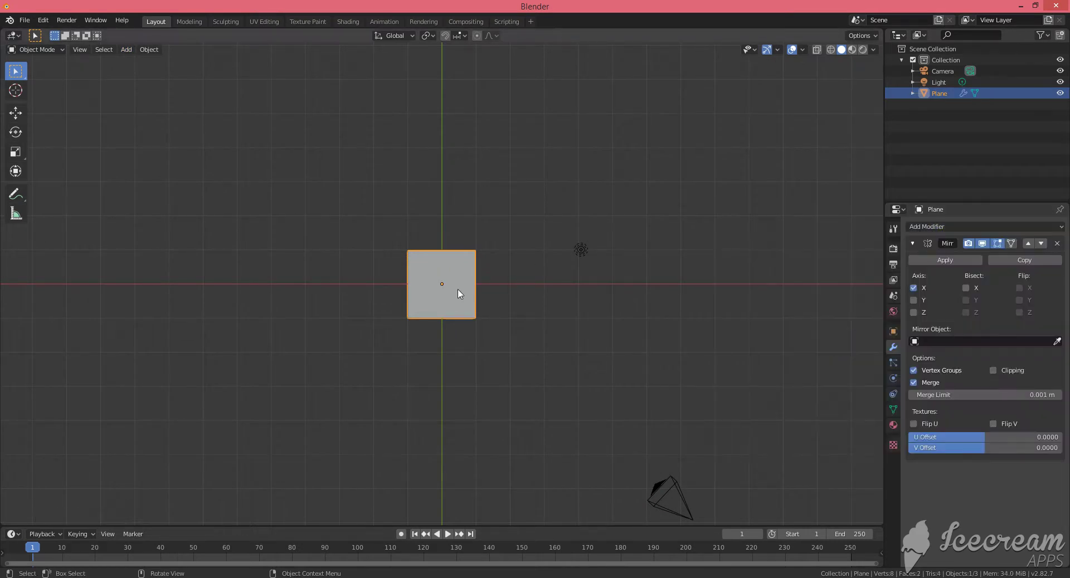
Step: Extrude the plane's top edge about 11 m up along Y, then select the strip's right edge
key("Tab")
scroll(476, 292, "down", 2)
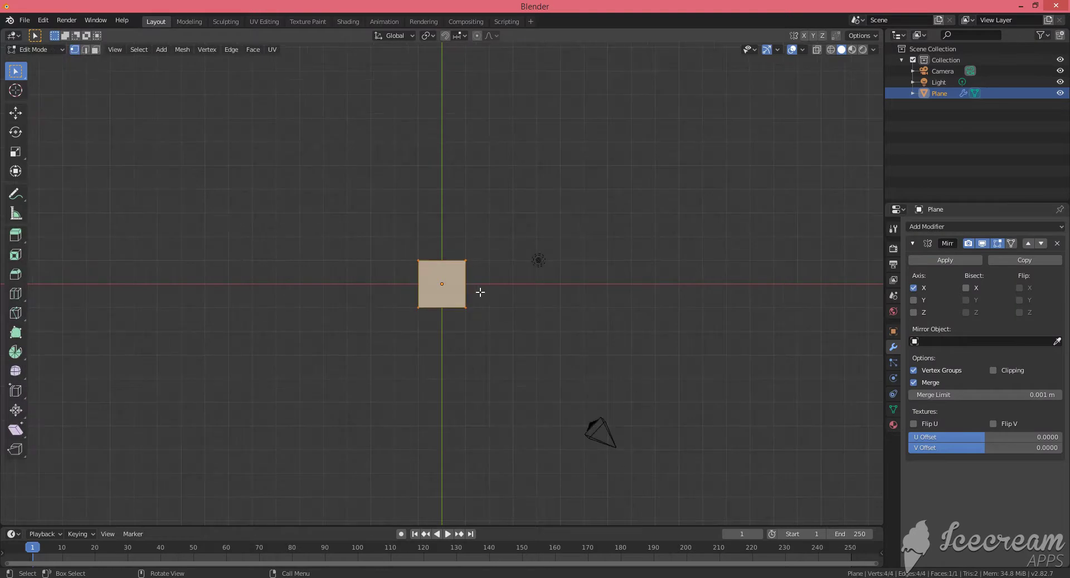
scroll(462, 287, "down", 2)
left_click_drag(417, 255, 477, 282)
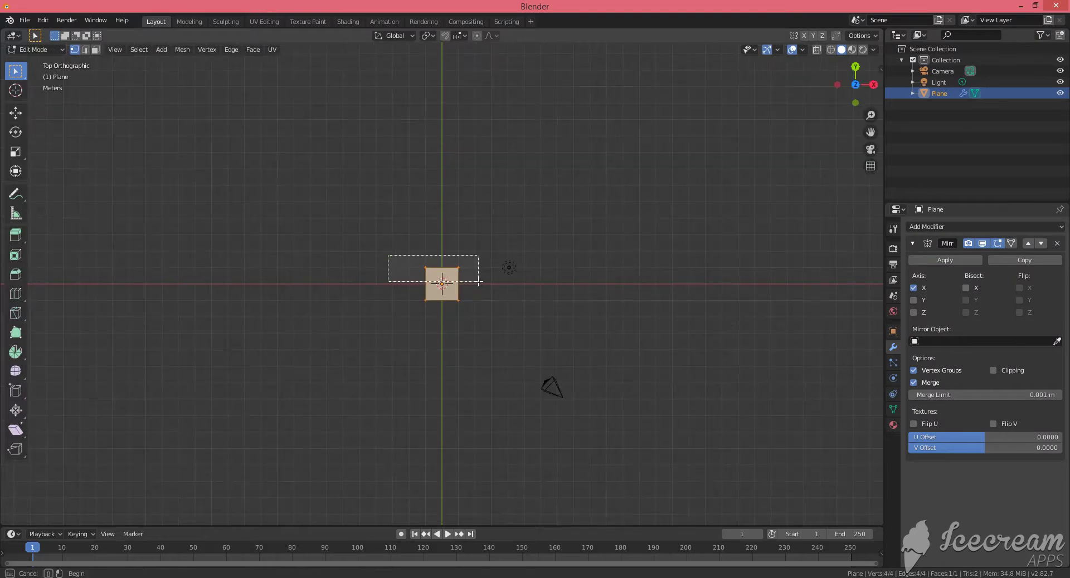
key("e")
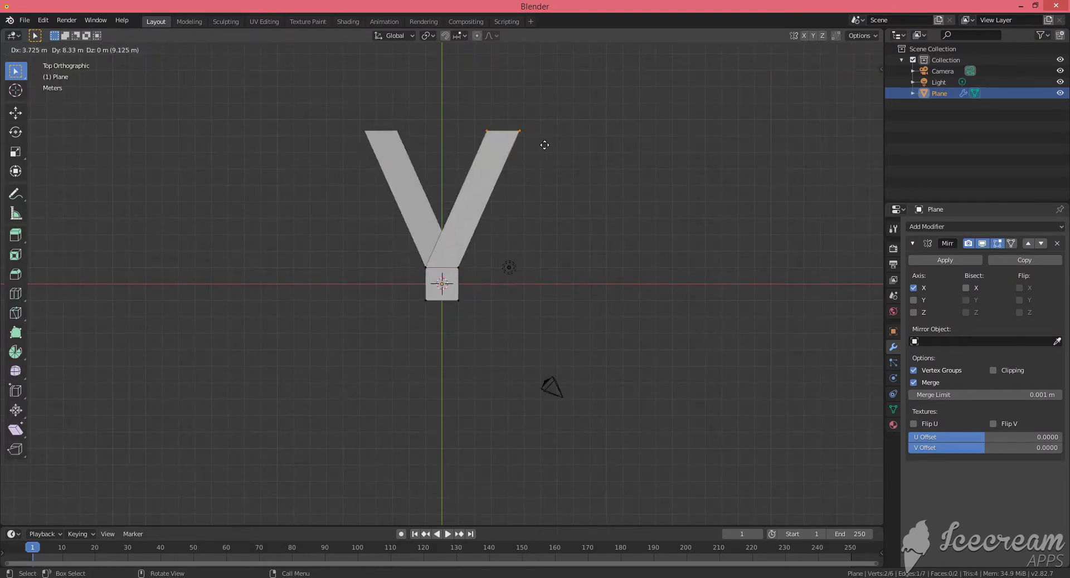
key("y")
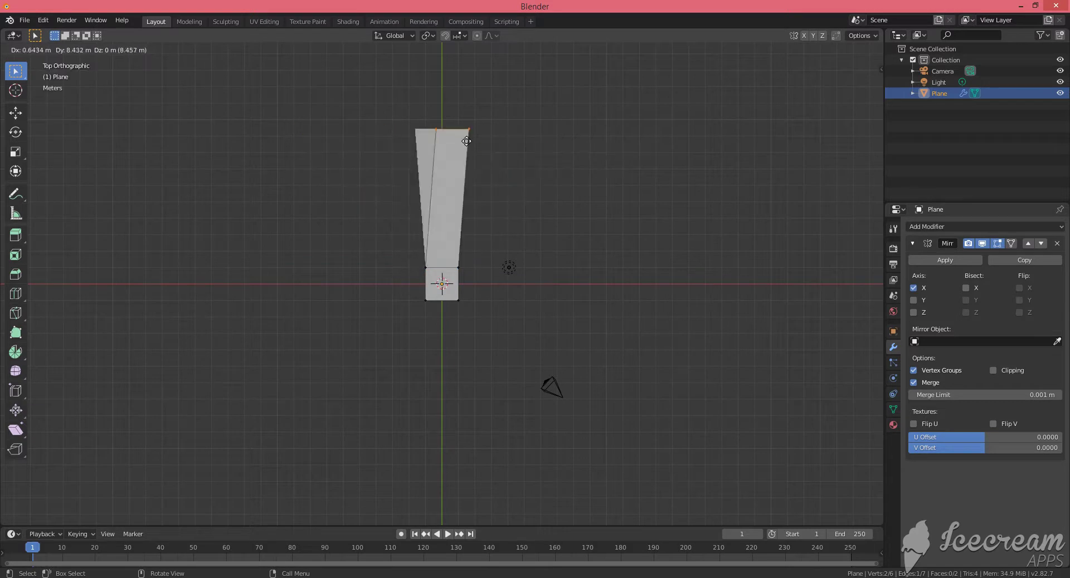
key("x")
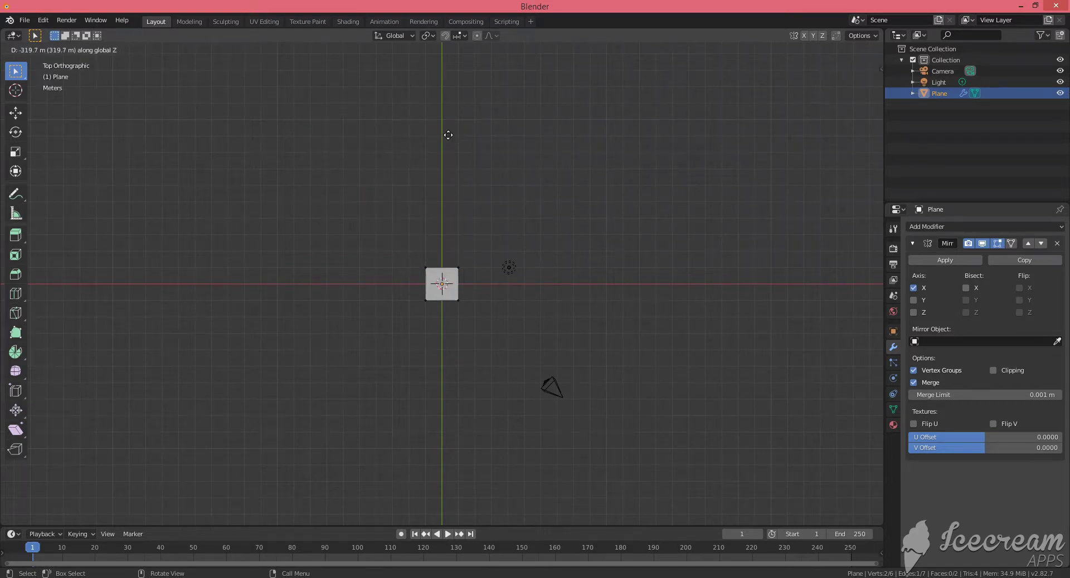
key("y")
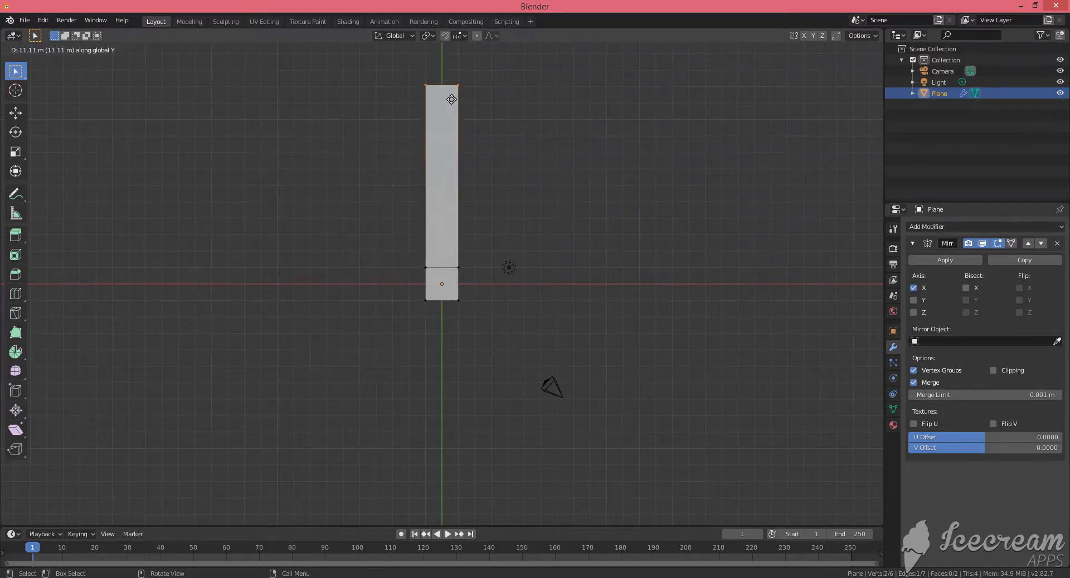
left_click(452, 99)
left_click_drag(448, 76, 485, 284)
Step: Extrude the strip's right edge sideways along X into a panel about 12.73 m wide
key("e")
key("y")
key("x")
key("y")
key("x")
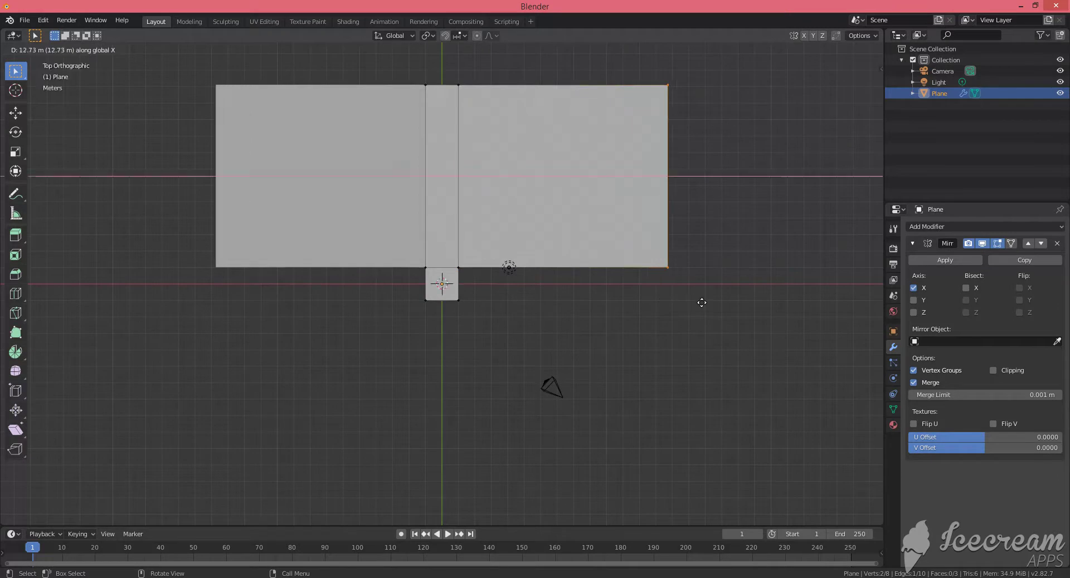
left_click(702, 303)
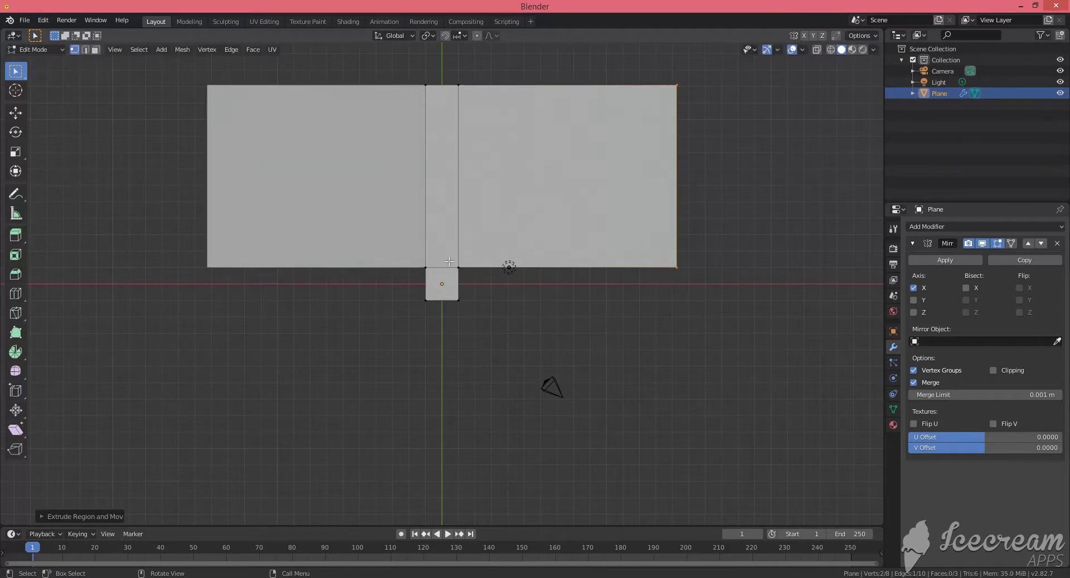
Step: Extrude the panel's bottom edge 2.1 m down along Y with snapping
left_click_drag(449, 261, 684, 286)
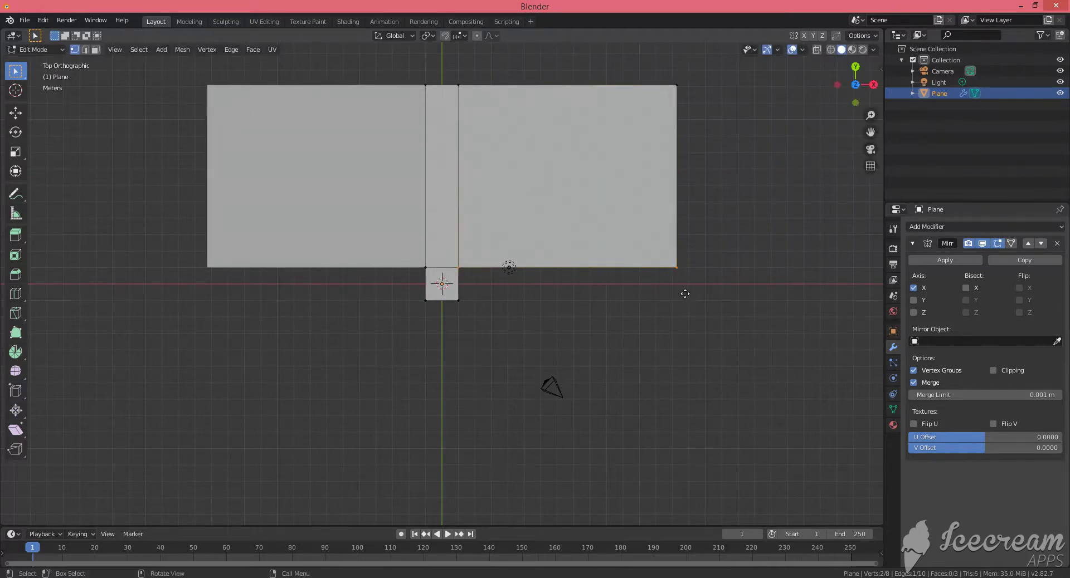
key("e")
key("x")
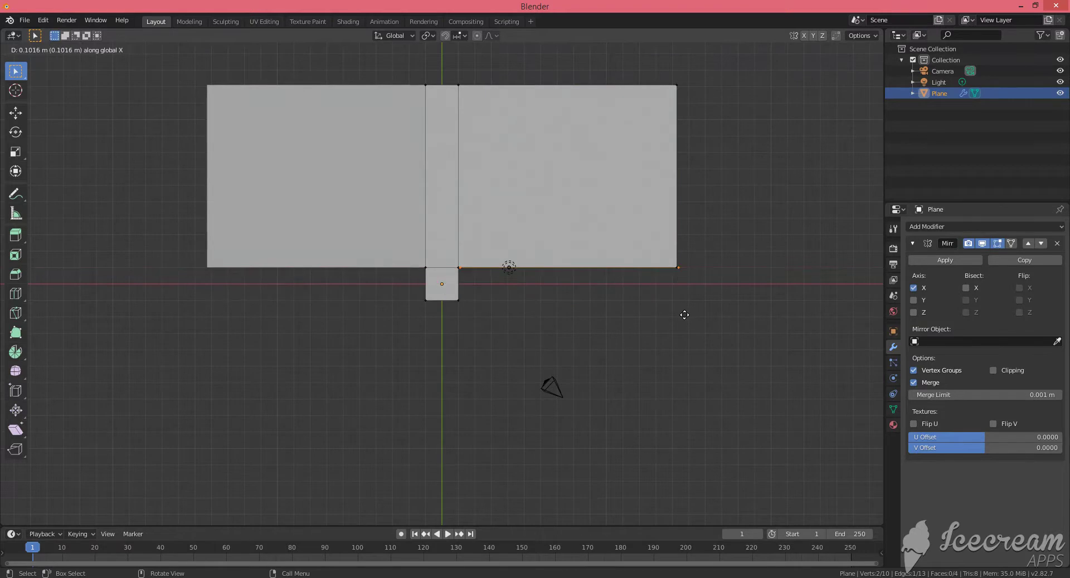
key("y")
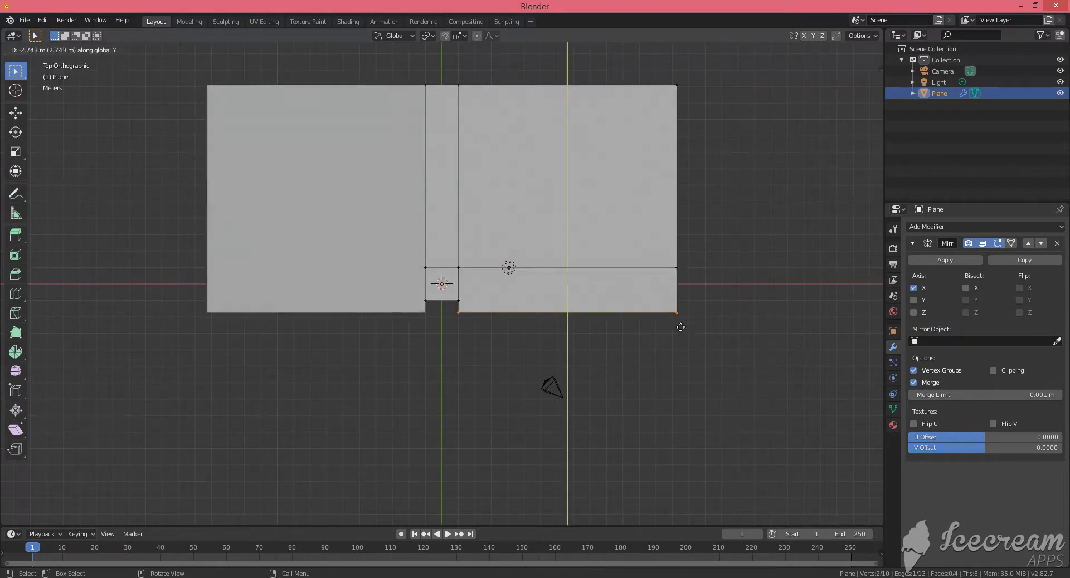
key("ctrl")
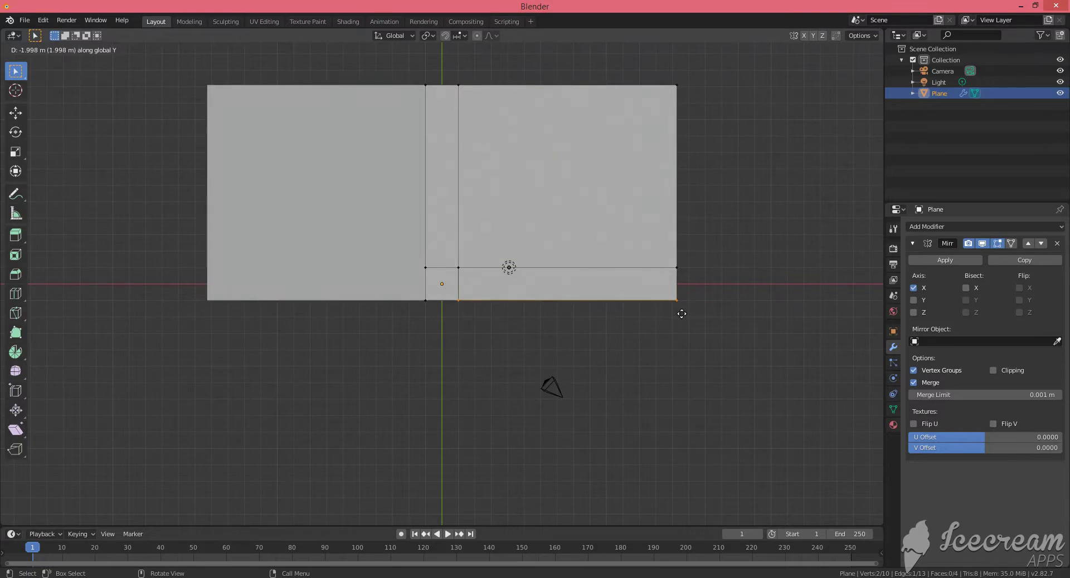
left_click(682, 314)
Step: Extrude the bottom edge further down along Y to about 8.8 m
key("e")
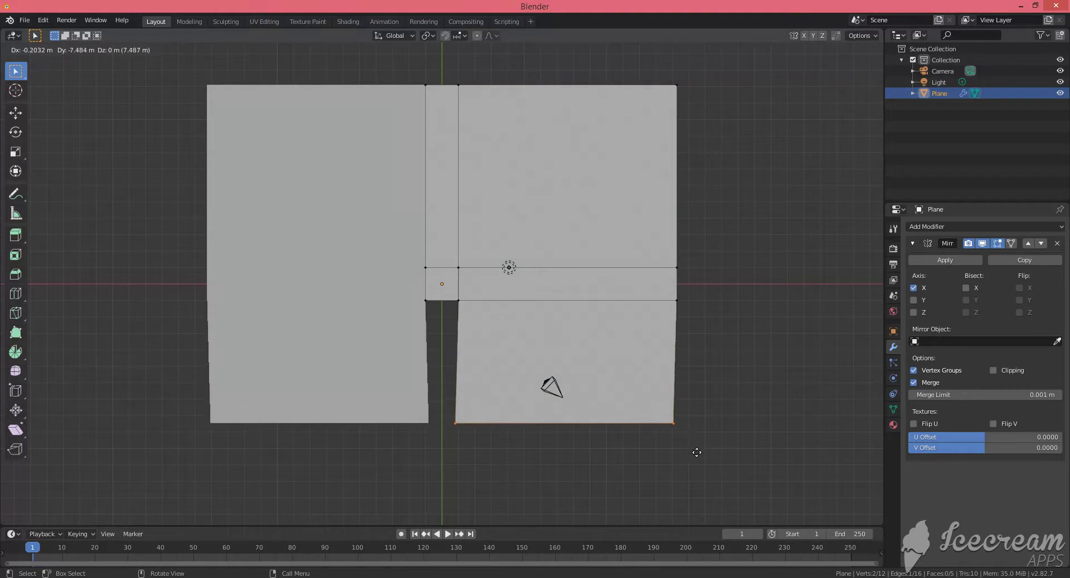
right_click(423, 290)
left_click_drag(416, 294, 710, 341)
key("e")
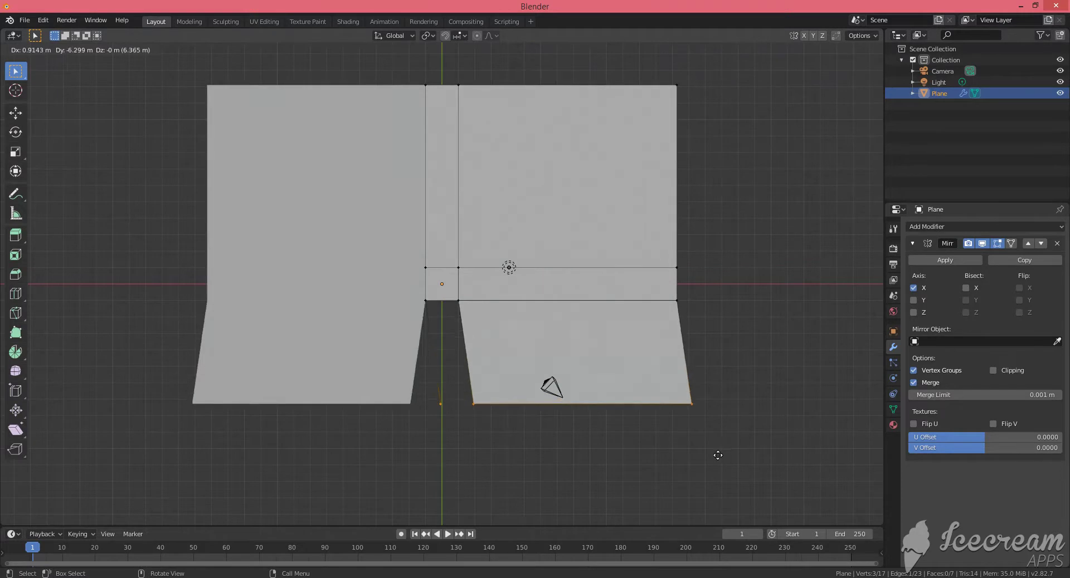
key("z")
key("y")
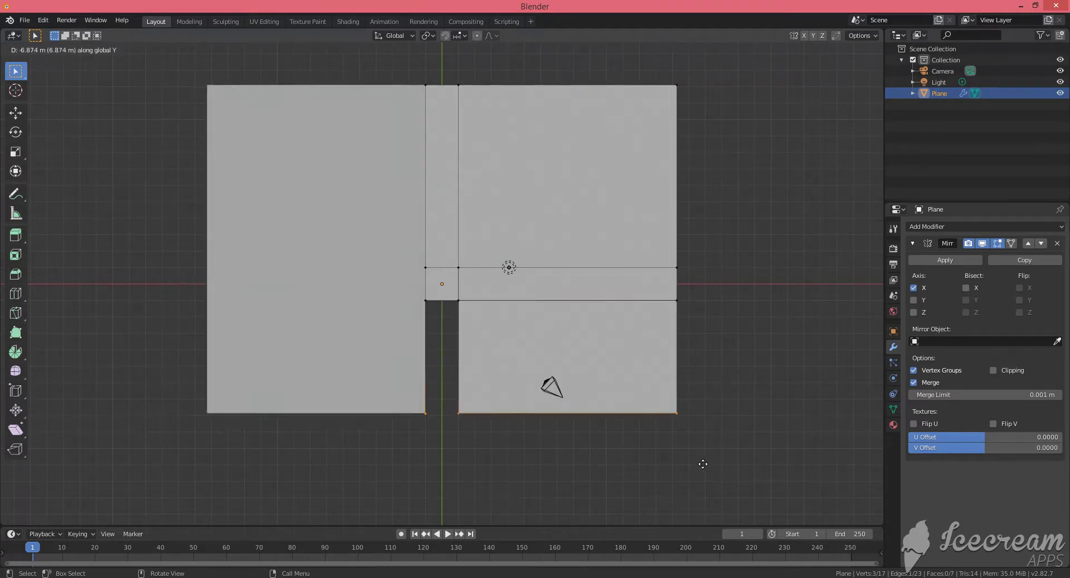
left_click(686, 499)
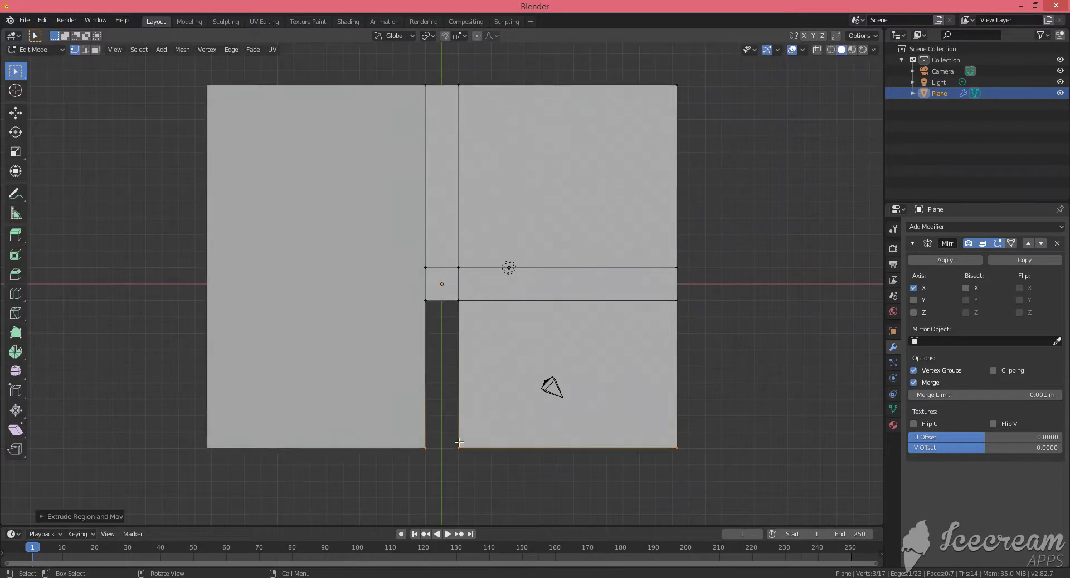
Step: Fill the gap between the two lower halves with a face
left_click_drag(397, 437, 490, 461)
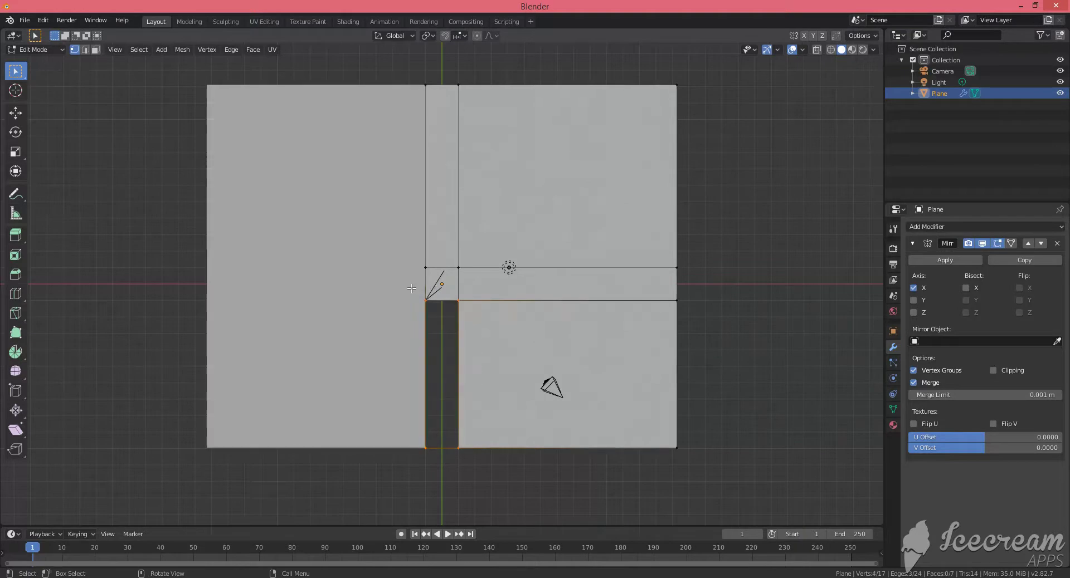
key("f")
mouse_move(552, 257)
middle_mouse_down()
mouse_move(429, 194)
mouse_move(565, 233)
middle_mouse_up()
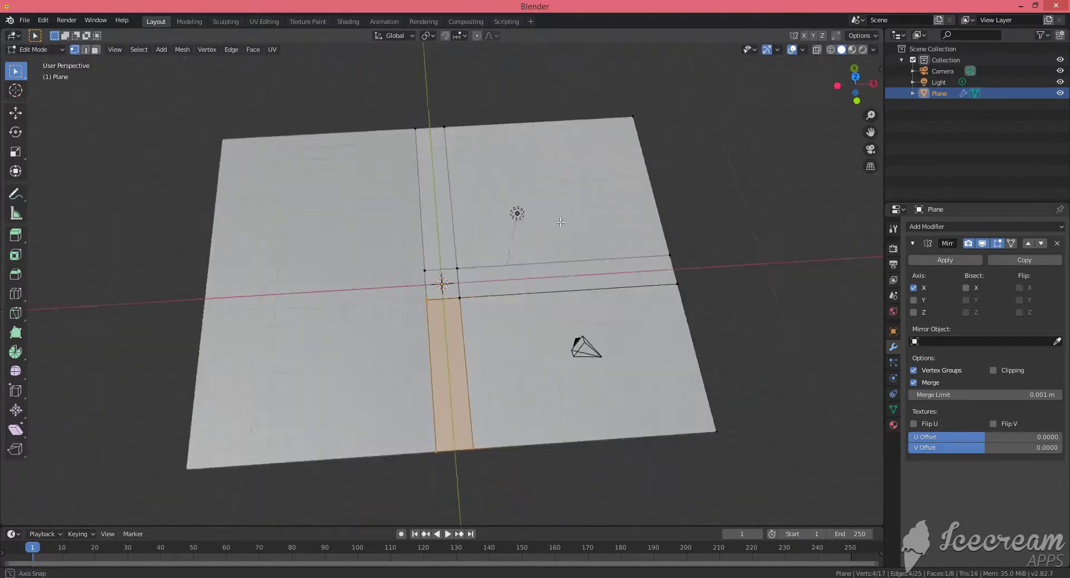
Step: Try extruding the strip face upward, then cancel and clear the selection
scroll(535, 325, "down", 2)
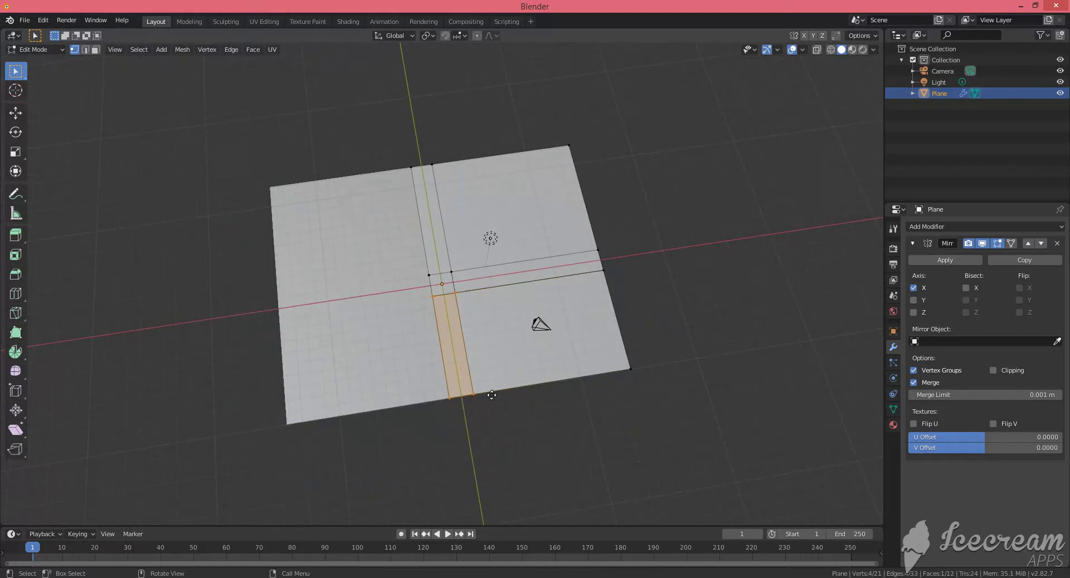
key("e")
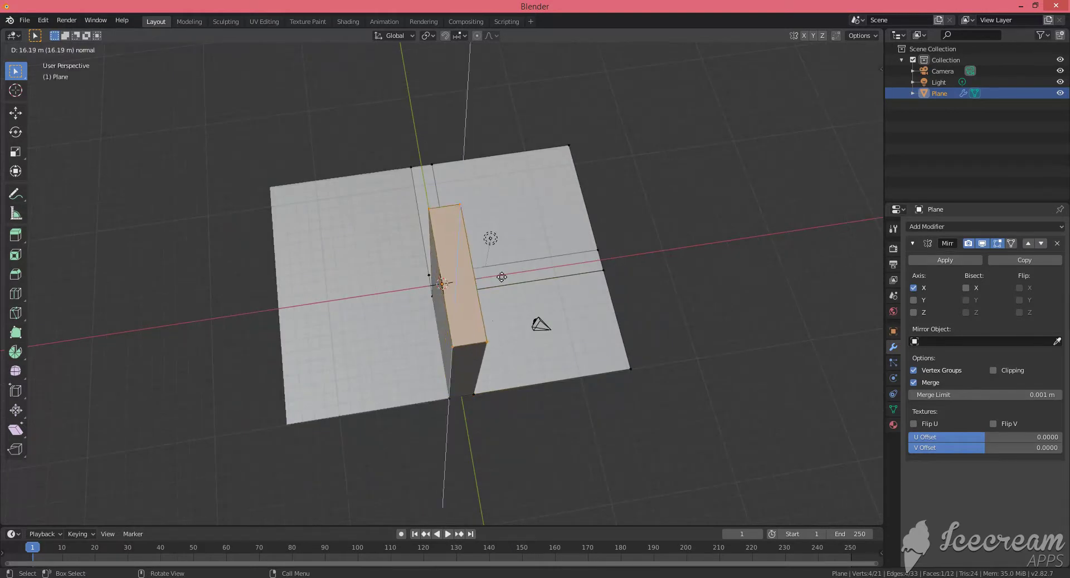
right_click(518, 269)
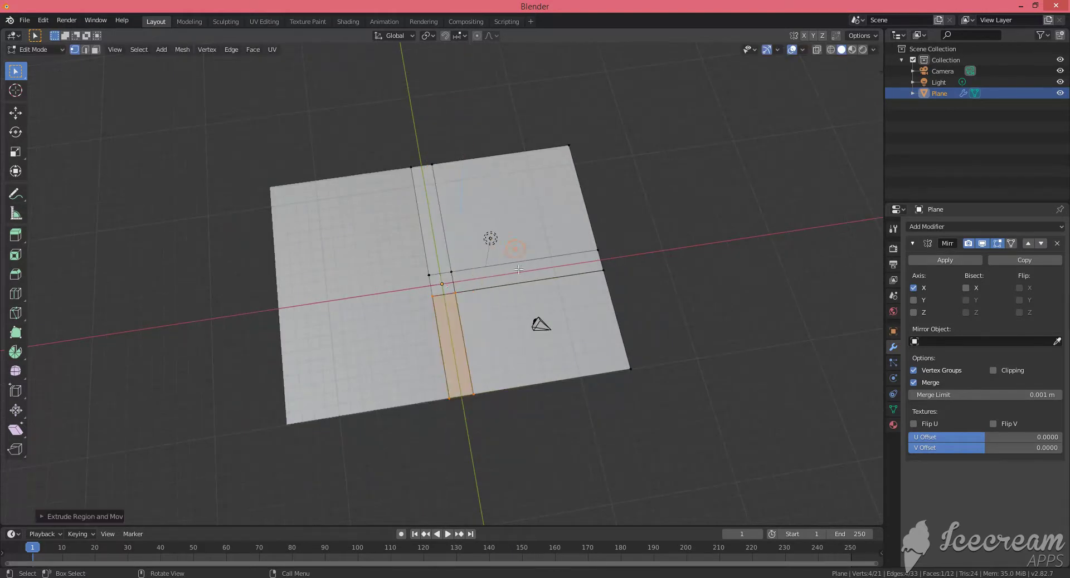
left_click(693, 298)
mouse_move(694, 298)
middle_mouse_down()
mouse_move(473, 252)
mouse_move(446, 277)
middle_mouse_up()
Step: Raise the floor's front-left edge along Z, then extrude it into a wall about 7.3 m tall
left_click_drag(306, 376, 518, 415)
key("g")
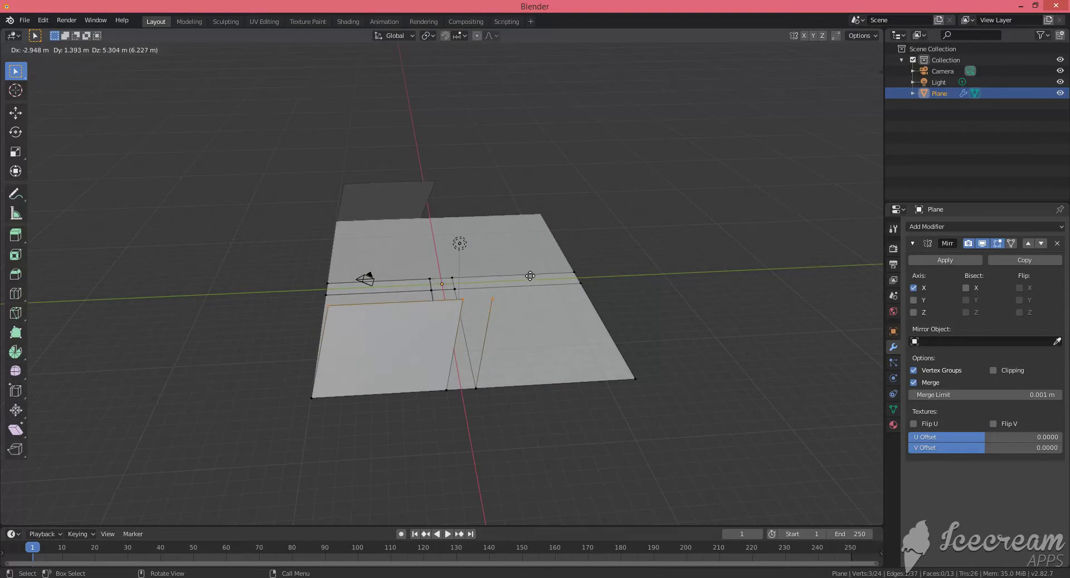
key("x")
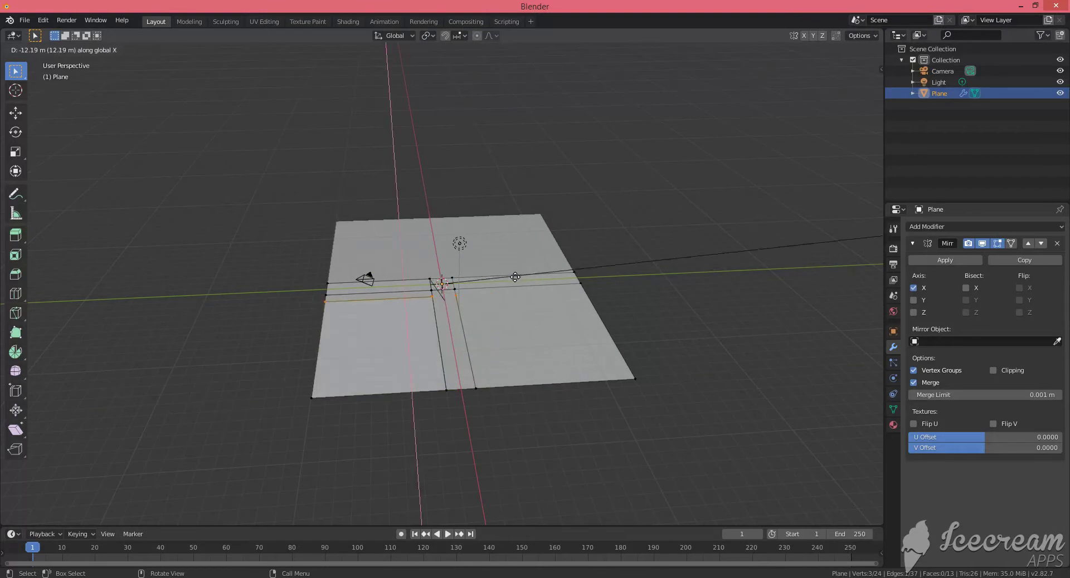
key("z")
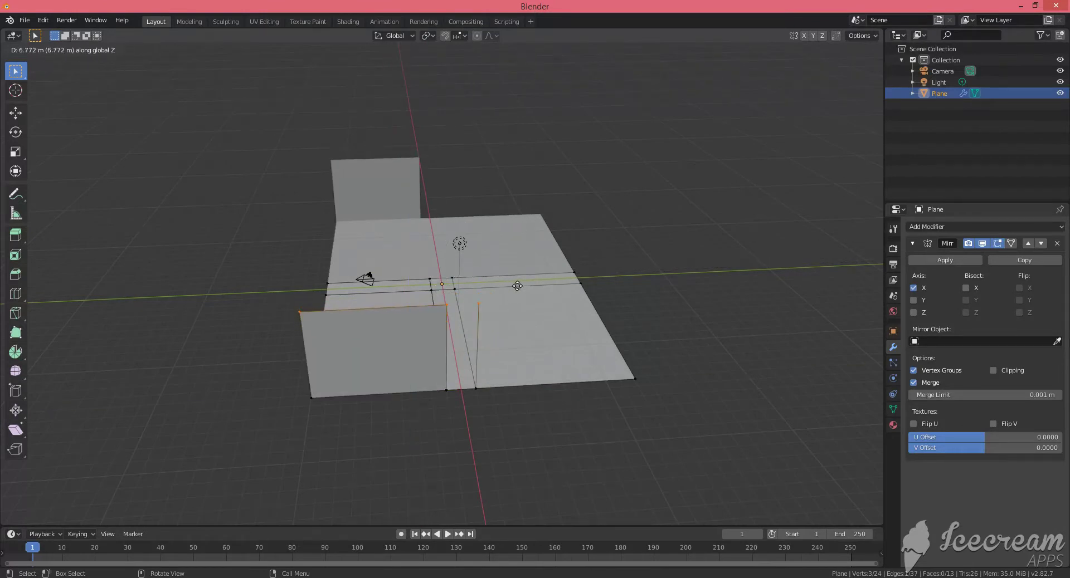
left_click(516, 306)
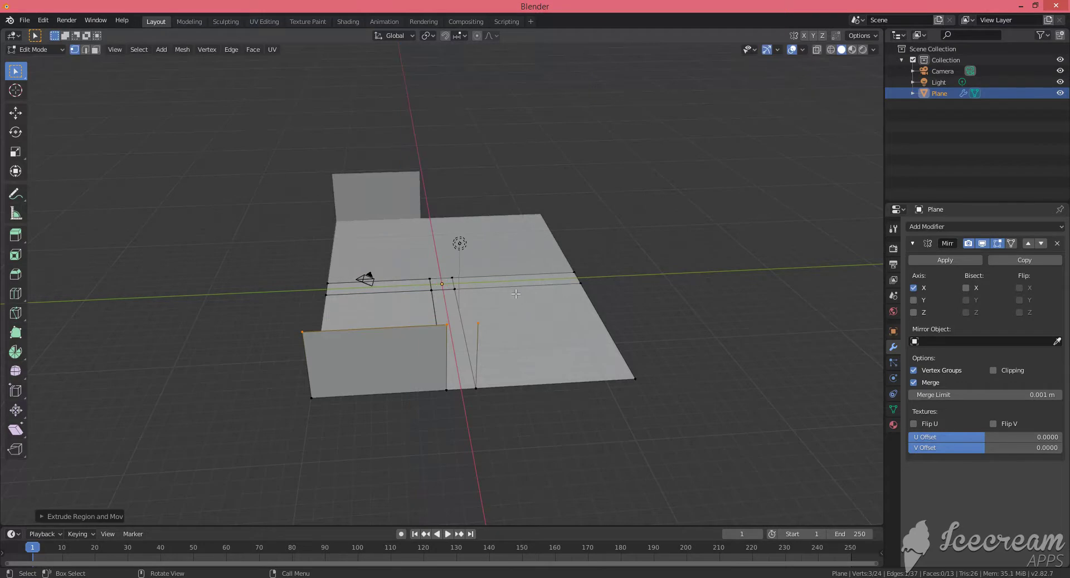
key("e")
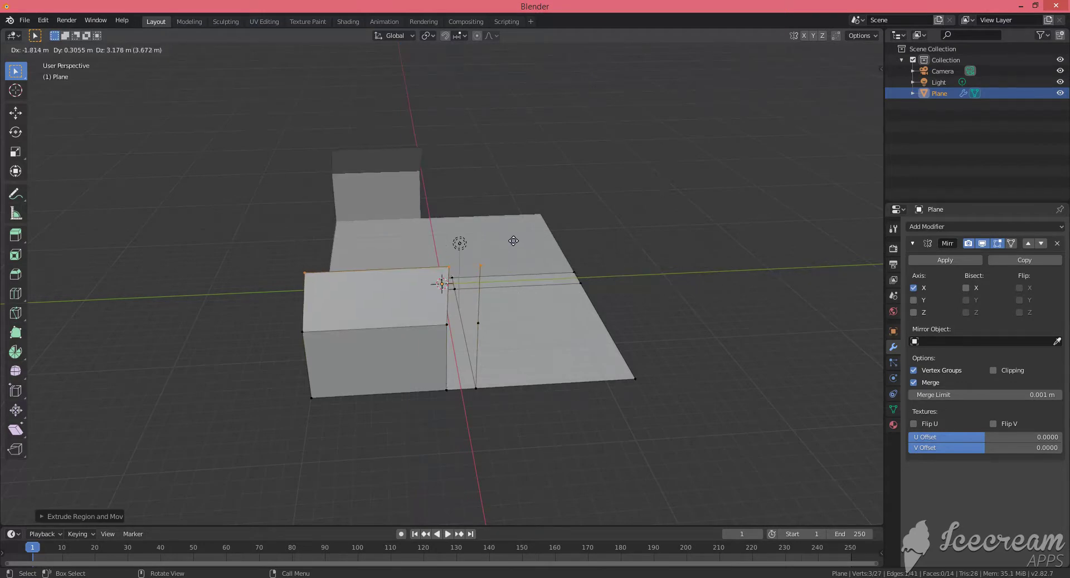
key("z")
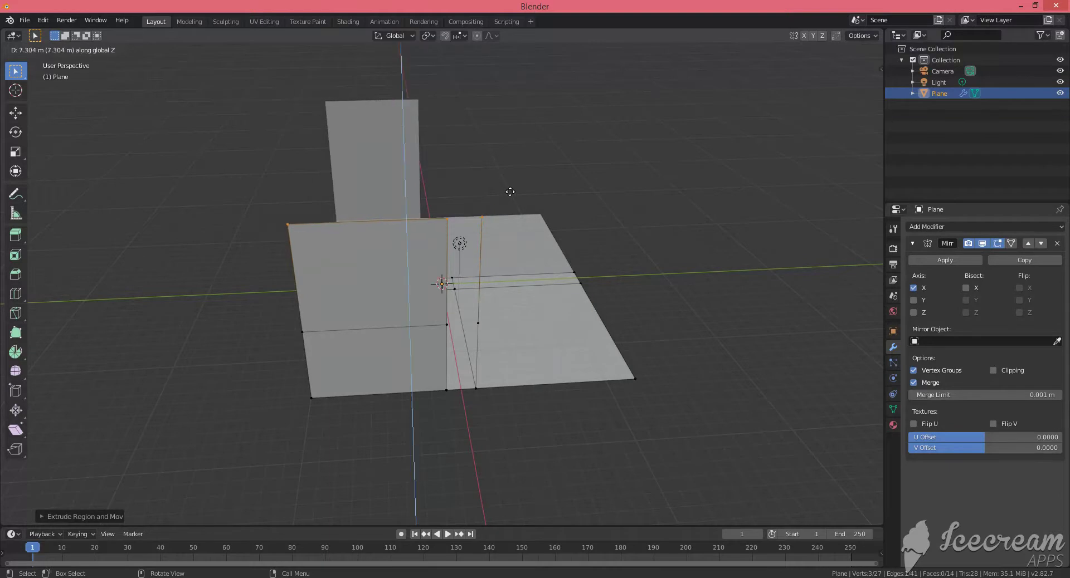
left_click(510, 192)
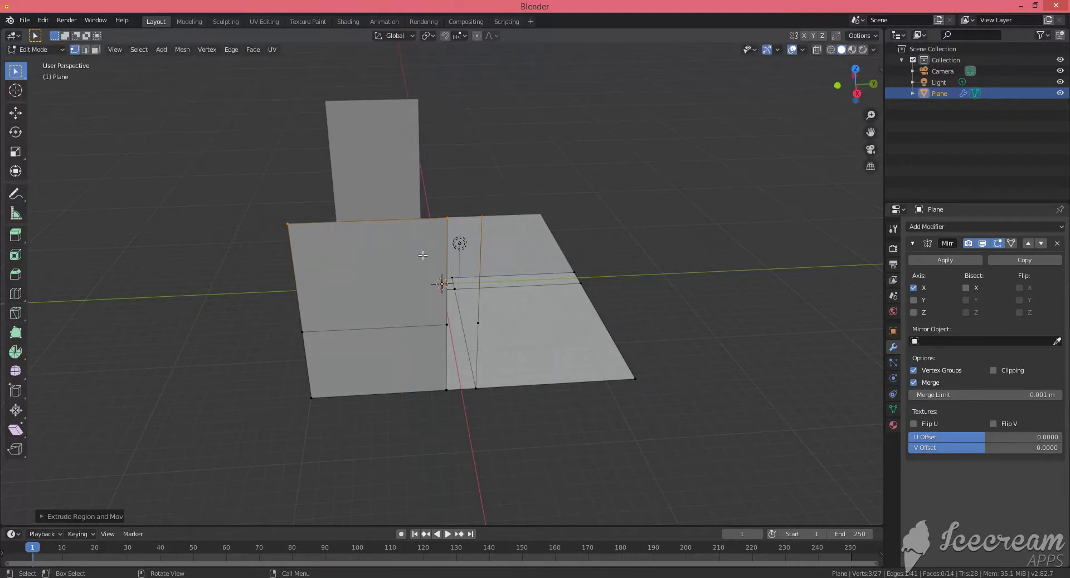
Step: Select edges and vertices along the top of the wall
left_click_drag(493, 321, 491, 321)
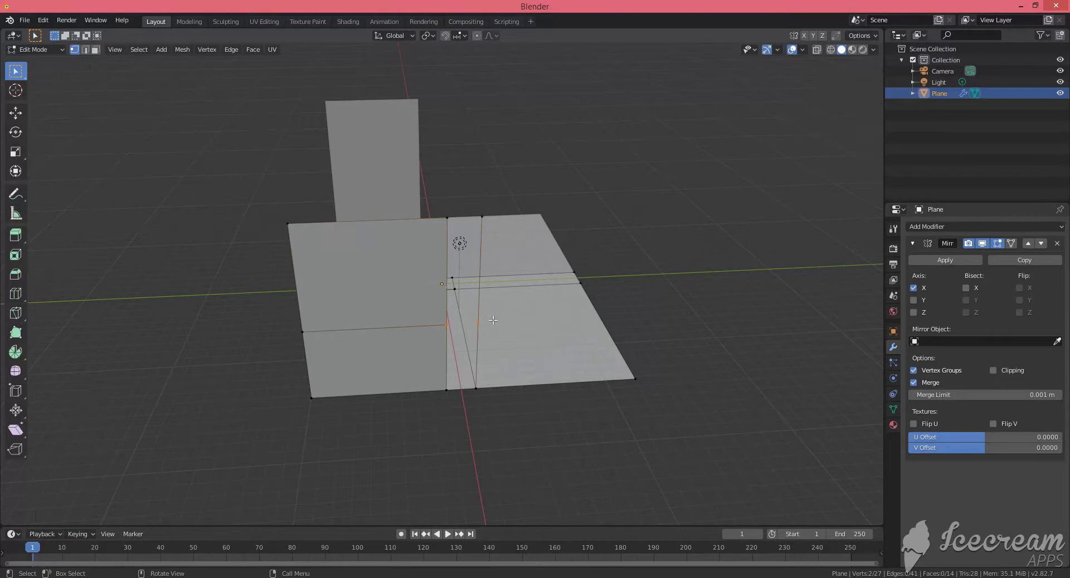
mouse_move(525, 322)
middle_mouse_down()
mouse_move(274, 310)
mouse_move(357, 159)
middle_mouse_up()
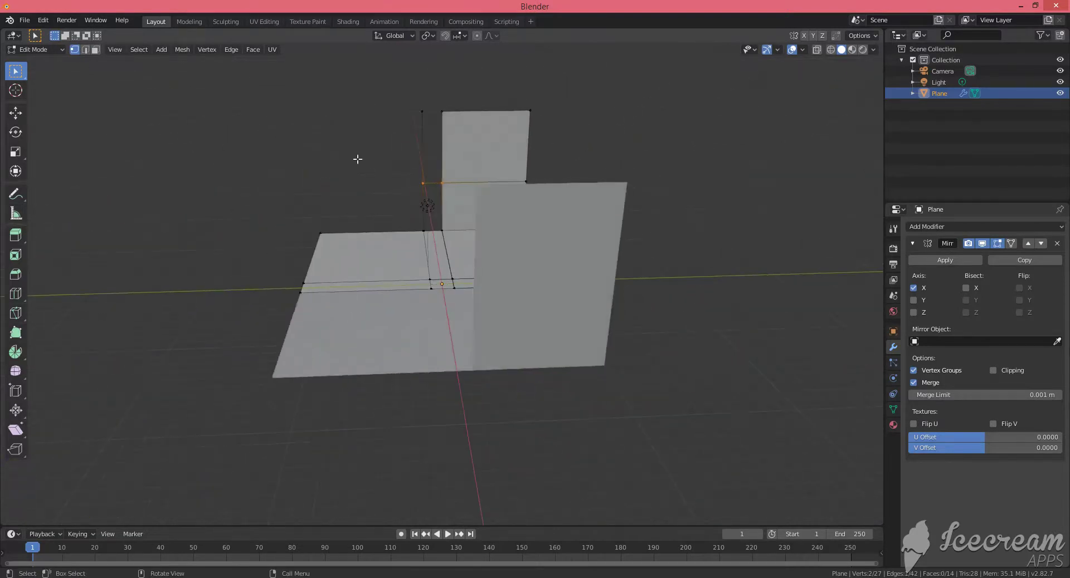
left_click_drag(406, 90, 466, 127)
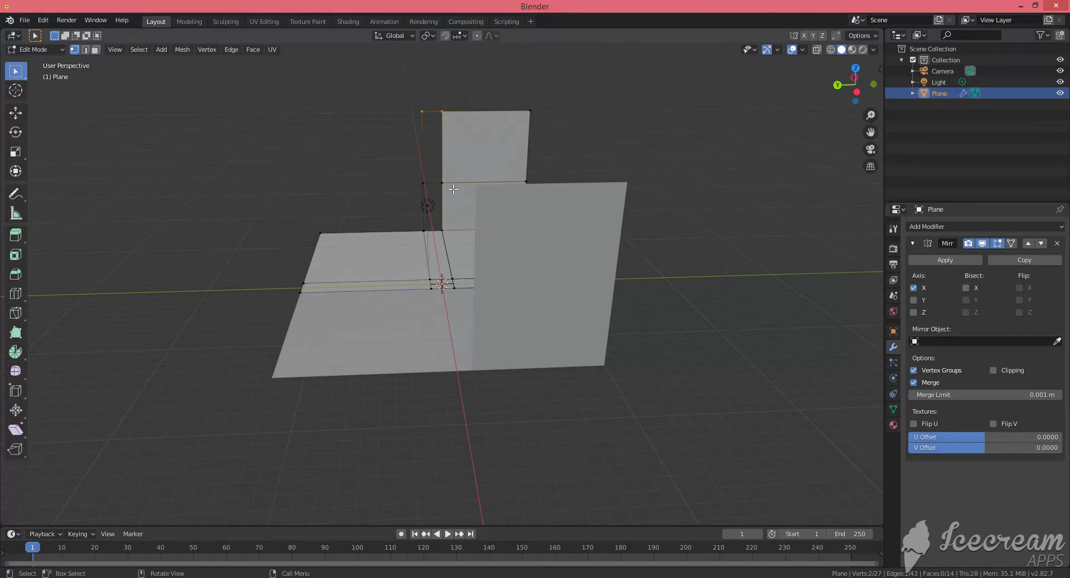
left_click_drag(417, 101, 418, 96)
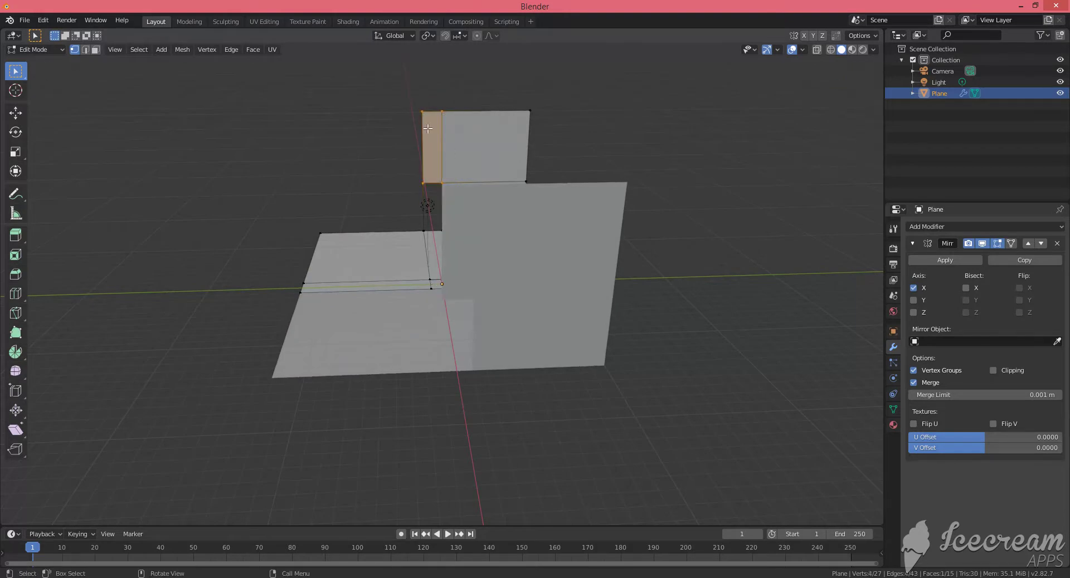
Step: Extrude the wall strip's outer edge along Y
mouse_move(421, 169)
middle_mouse_down()
mouse_move(516, 174)
mouse_move(663, 153)
middle_mouse_up()
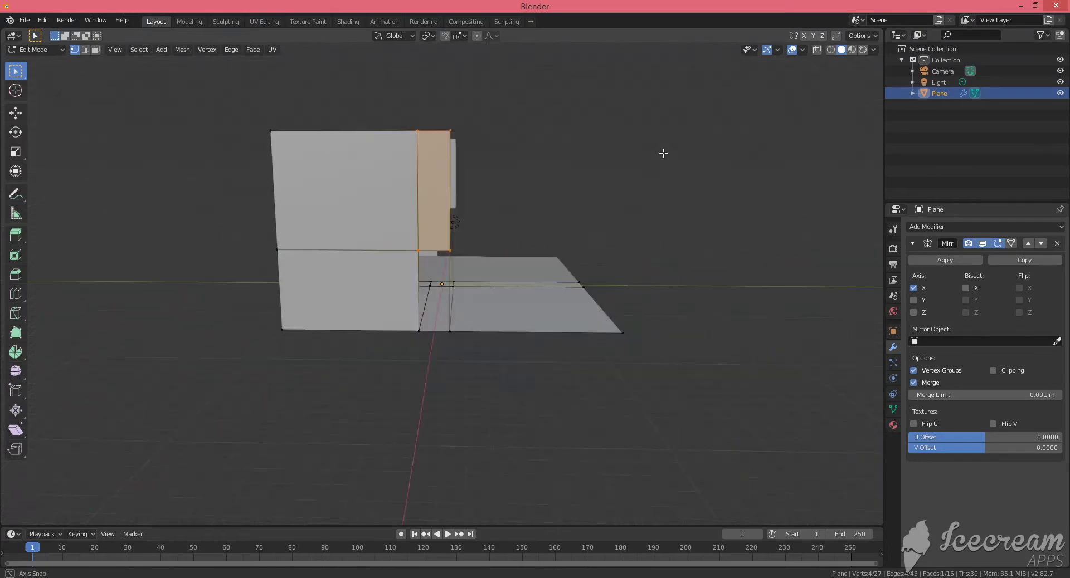
mouse_move(448, 129)
middle_mouse_down()
mouse_move(465, 210)
mouse_move(469, 172)
middle_mouse_up()
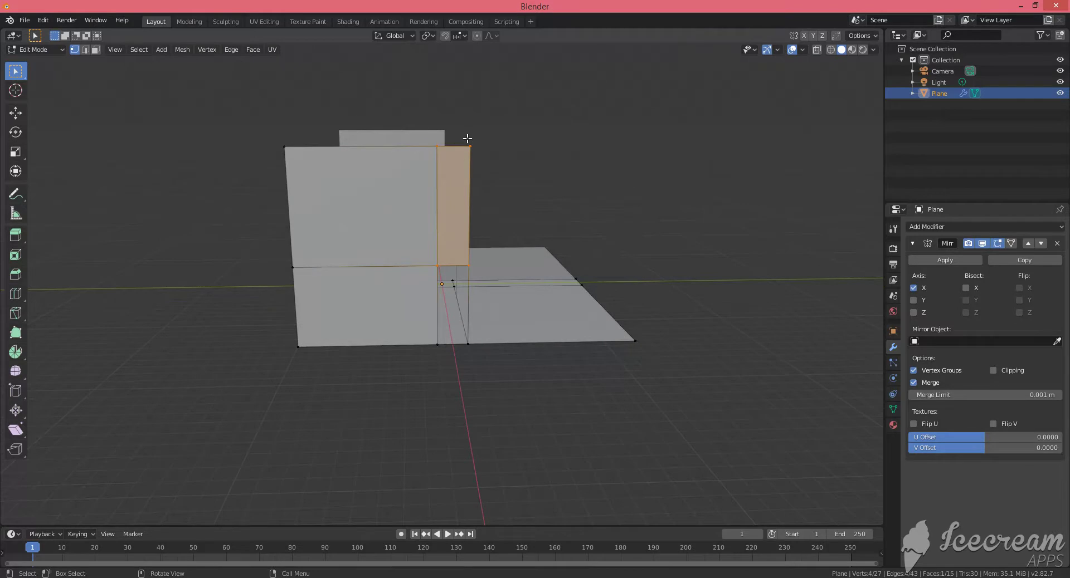
left_click_drag(467, 139, 495, 344)
key("e")
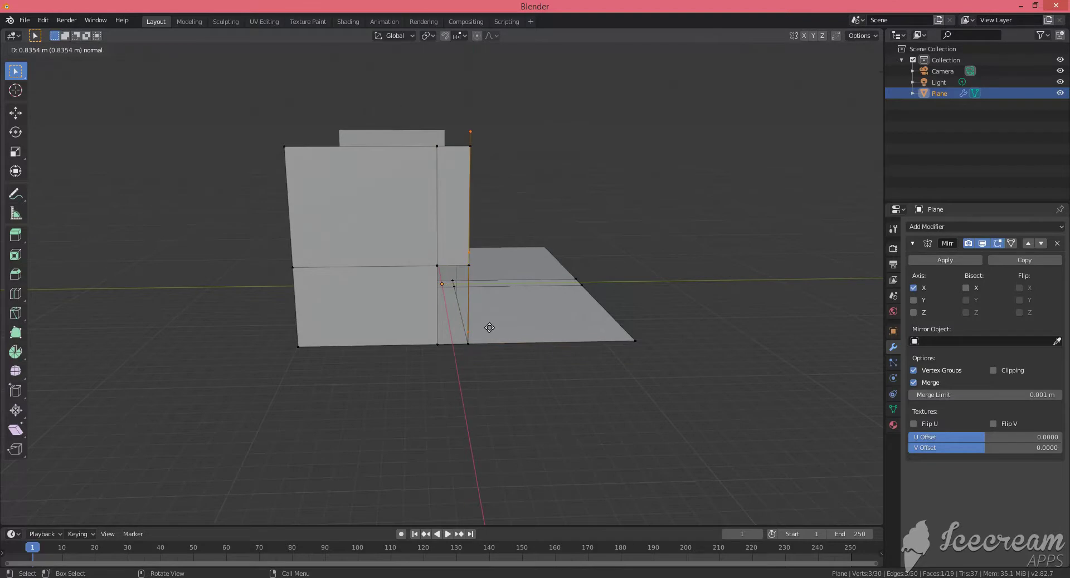
key("x")
key("z")
key("y")
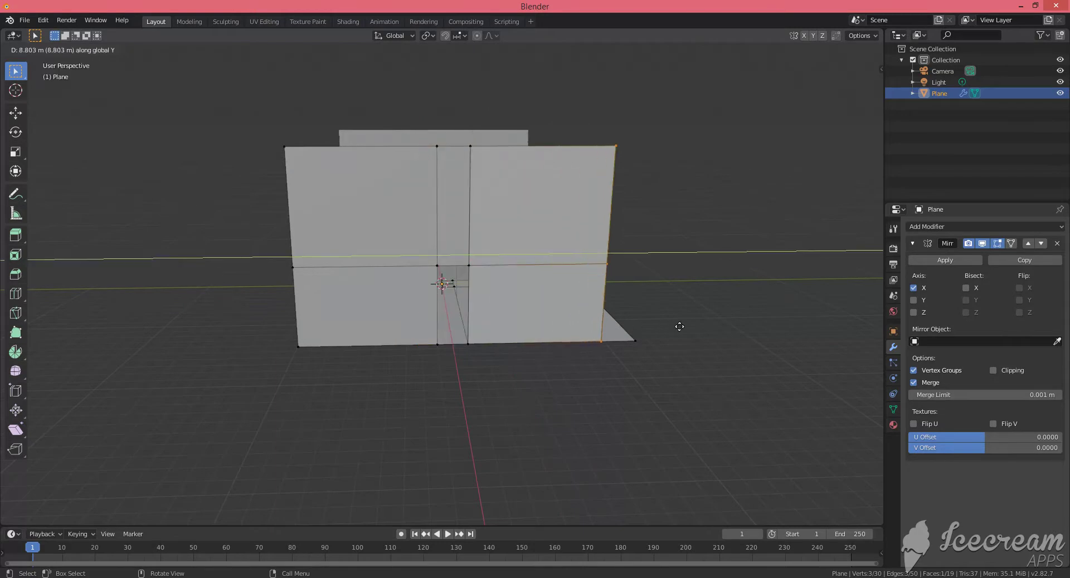
left_click(695, 325)
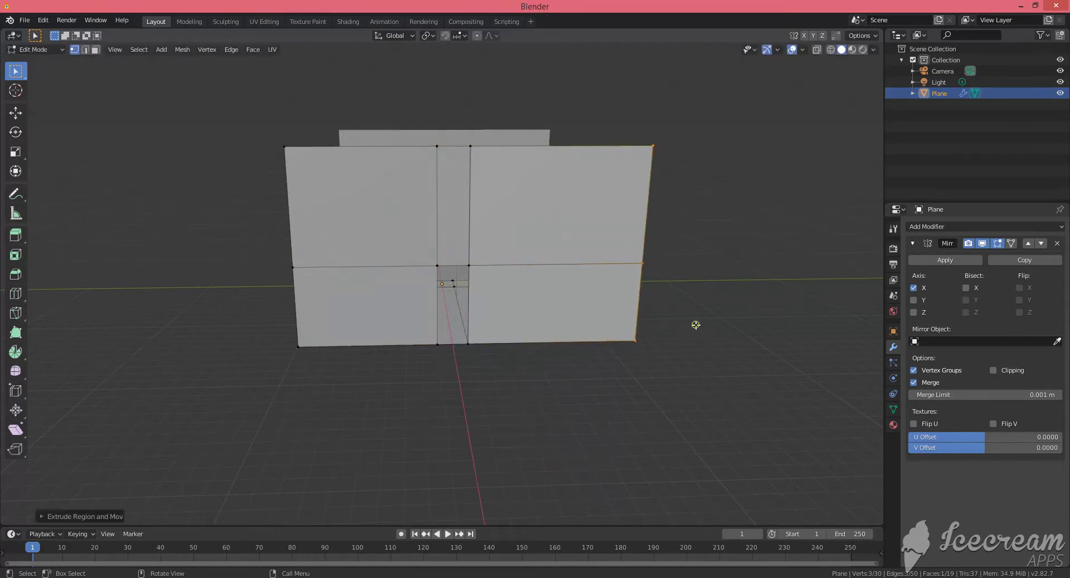
Step: Extrude the wall's end edge about 14.48 m along X to form the back wall
mouse_move(579, 296)
middle_mouse_down()
mouse_move(439, 315)
mouse_move(490, 334)
middle_mouse_up()
key("e")
key("x")
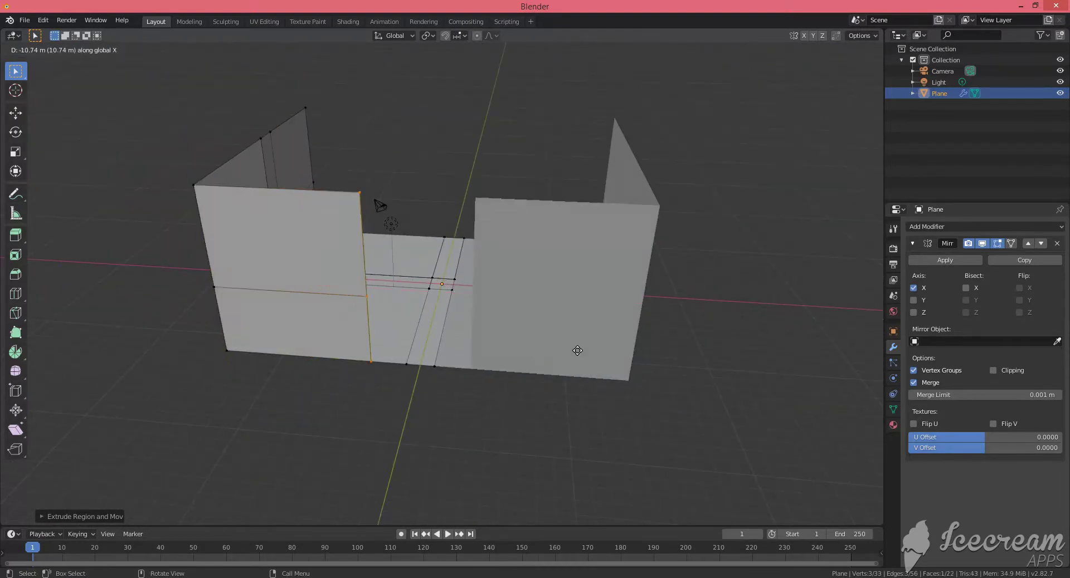
left_click(623, 347)
middle_click_drag(439, 282, 437, 335)
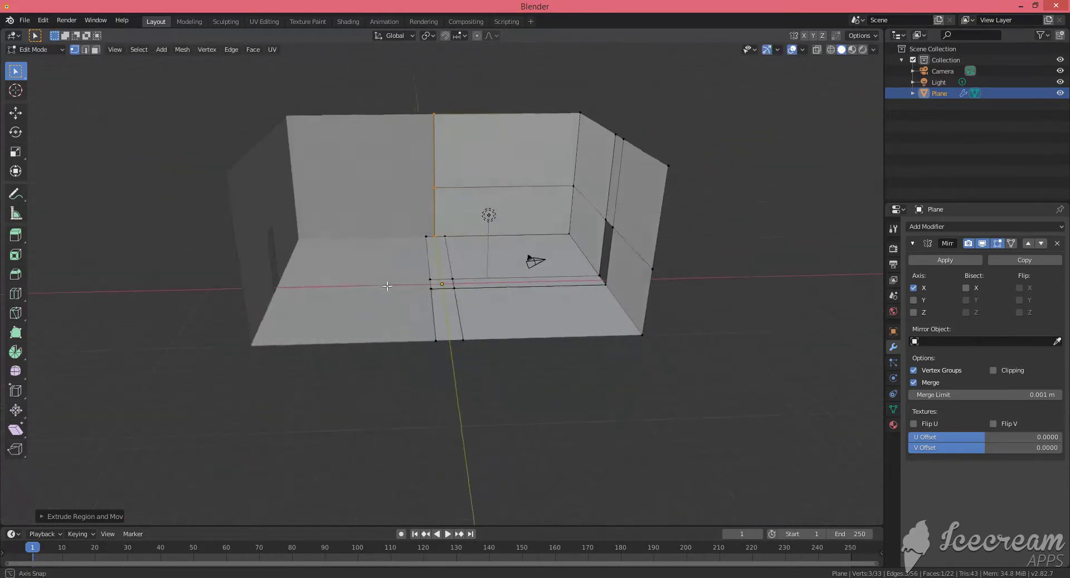
Step: Extrude the floor strip's front edge about 13.03 m up along Z
left_click_drag(416, 336, 662, 370)
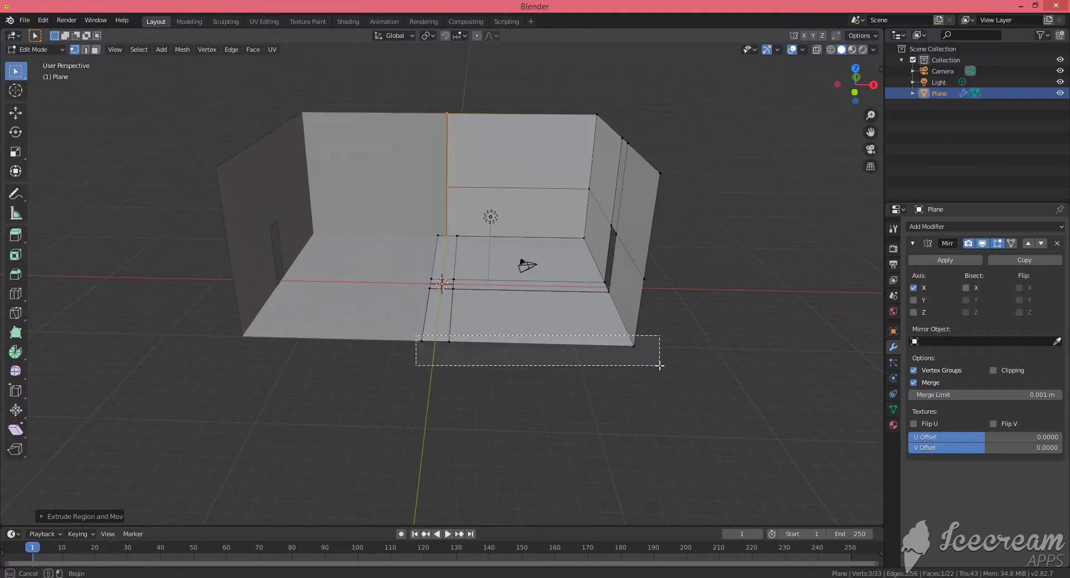
key("e")
key("z")
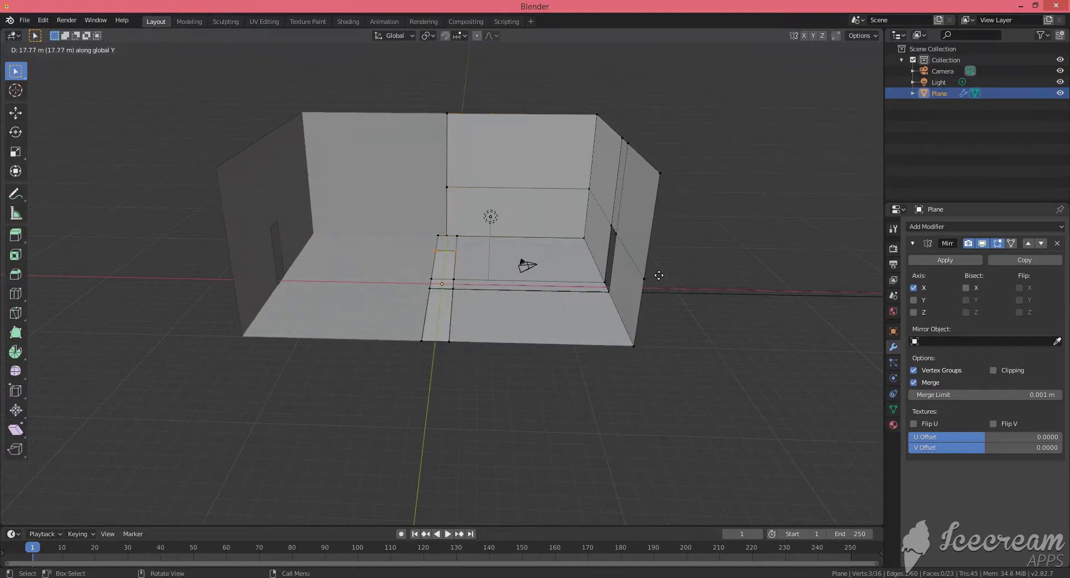
left_click(668, 194)
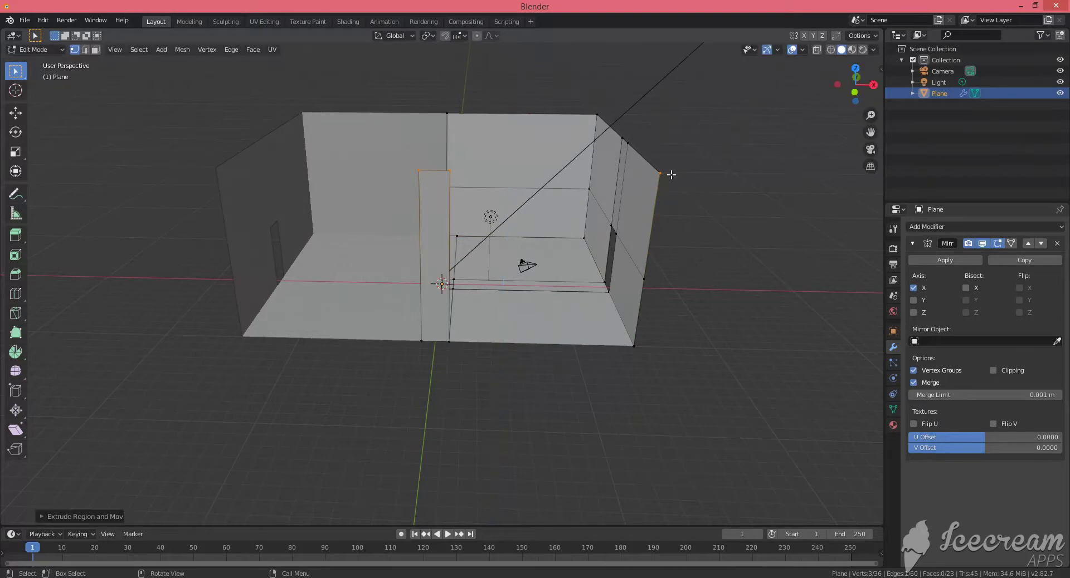
Step: Select the new strip's top corner and the top vertices along the back wall
left_click_drag(440, 170, 451, 173)
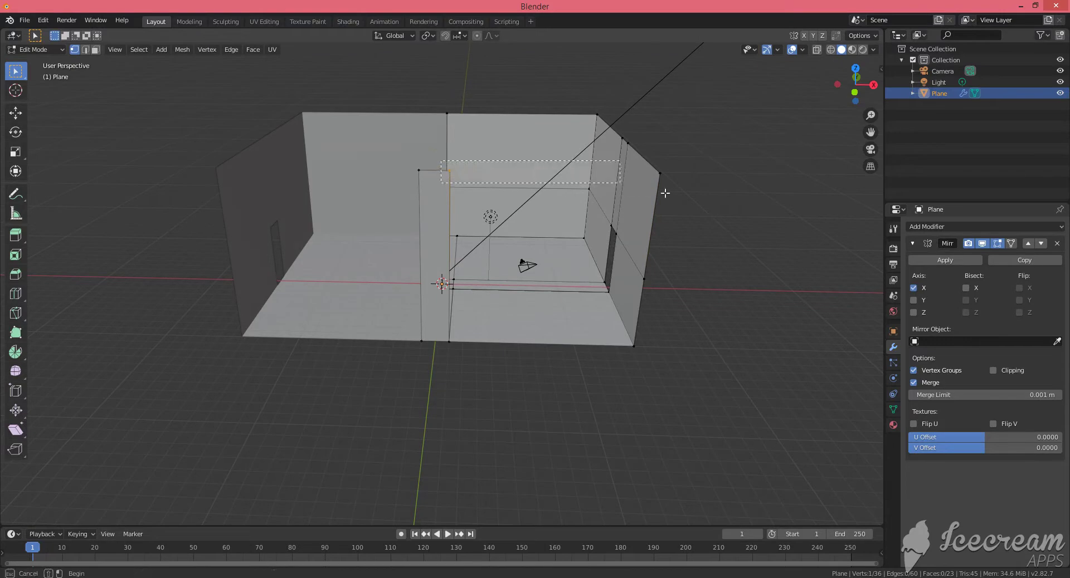
left_click_drag(670, 187, 671, 187)
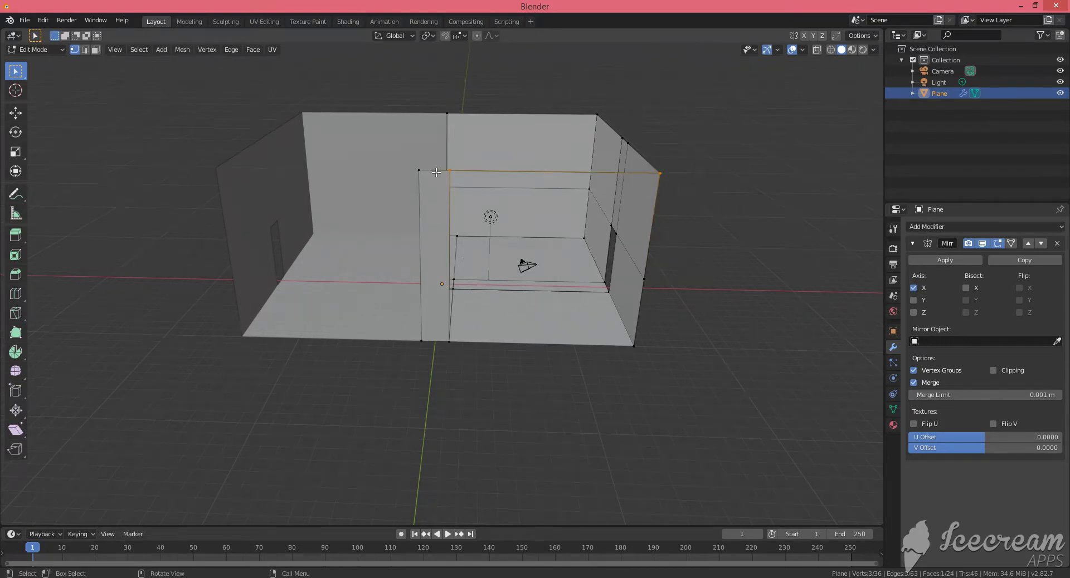
middle_click_drag(432, 216, 410, 221)
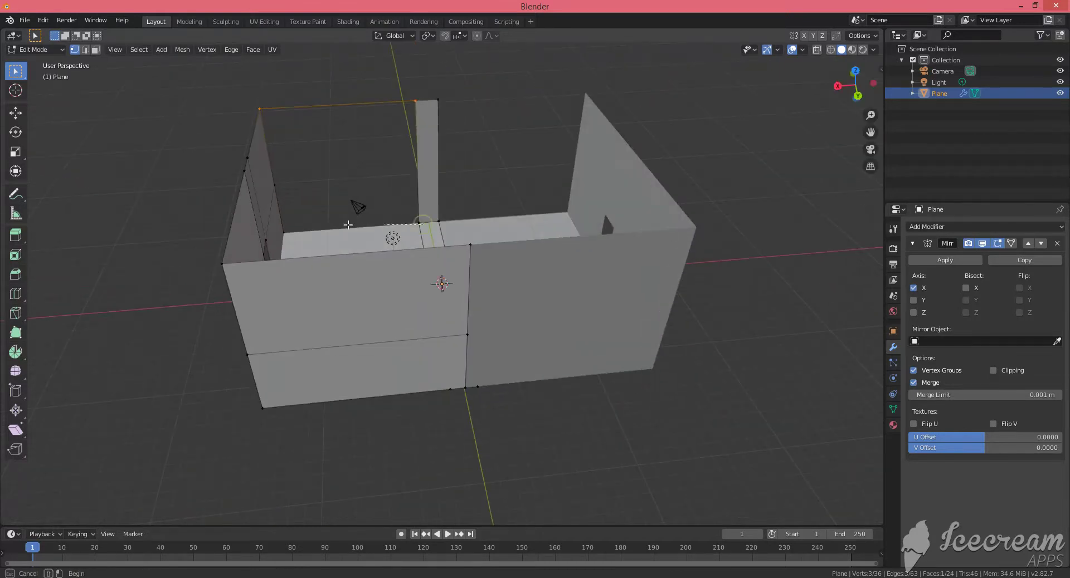
Step: Select the vertices along the left wall's top, dropping two of them
mouse_move(292, 239)
left_mouse_down()
mouse_move(281, 240)
mouse_move(331, 232)
left_mouse_up()
left_click_drag(422, 209, 422, 98)
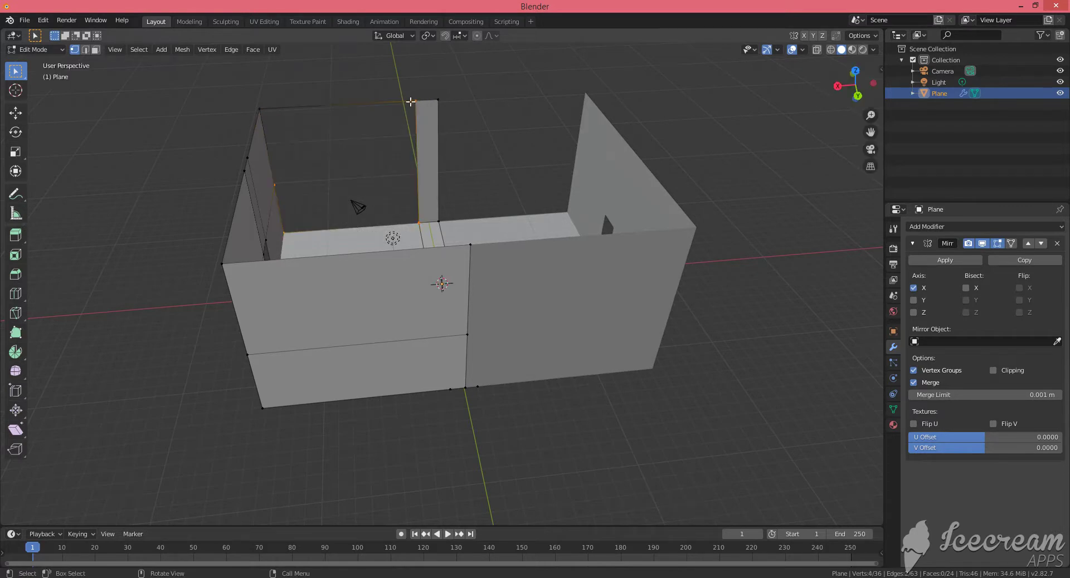
left_click_drag(314, 121, 366, 140)
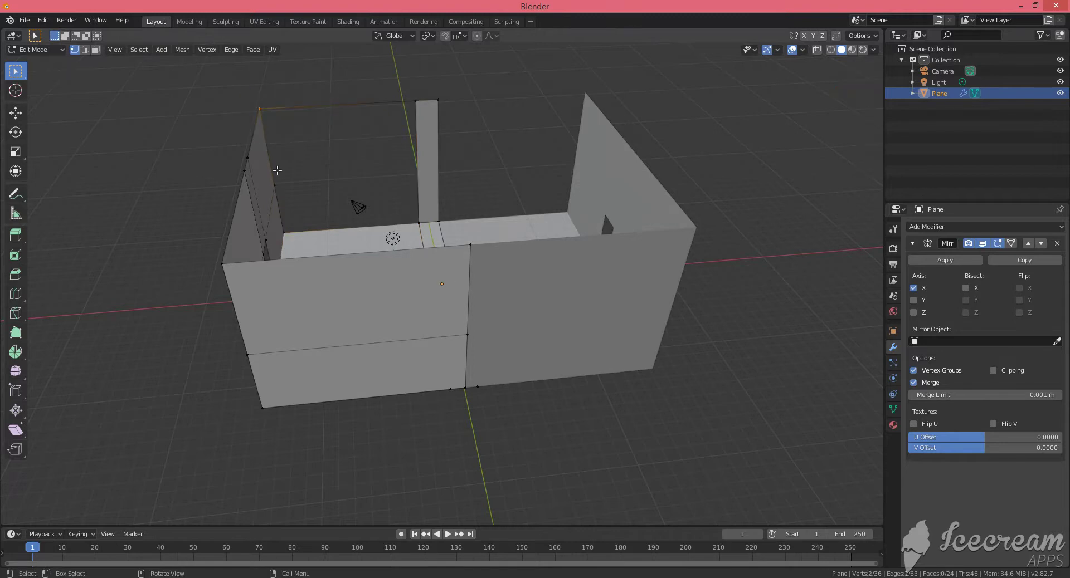
mouse_move(342, 179)
middle_mouse_down()
mouse_move(441, 161)
mouse_move(412, 140)
middle_mouse_up()
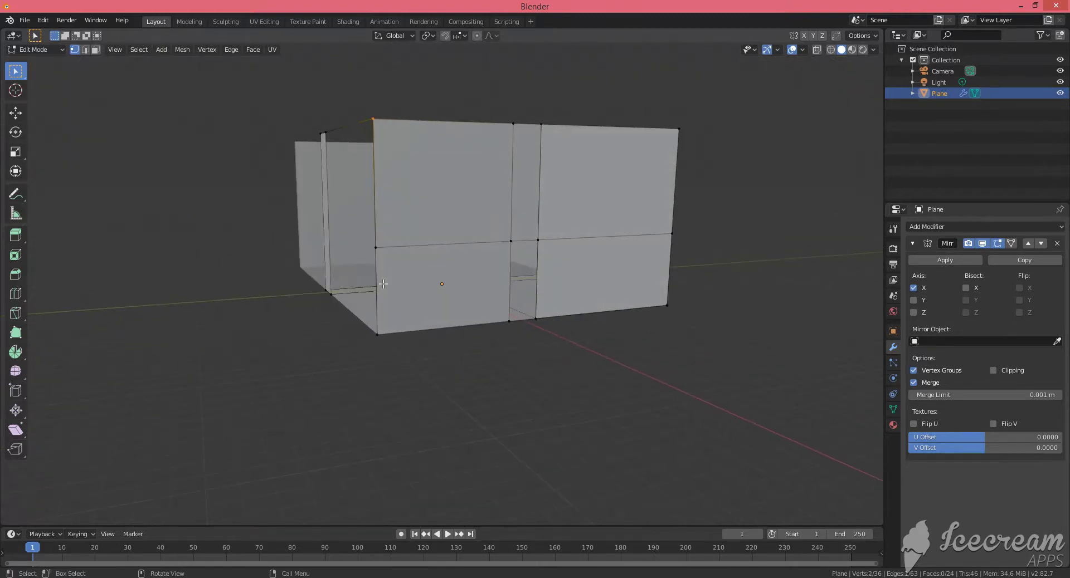
Step: Select the left wall's corner vertices and orbit to the room's open side
left_click_drag(379, 339, 324, 226)
mouse_move(324, 136)
left_mouse_down()
mouse_move(324, 119)
mouse_move(365, 196)
left_mouse_up()
left_click_drag(379, 269, 378, 268)
mouse_move(378, 268)
middle_mouse_down()
mouse_move(371, 322)
mouse_move(423, 345)
middle_mouse_up()
left_click_drag(368, 253, 336, 181)
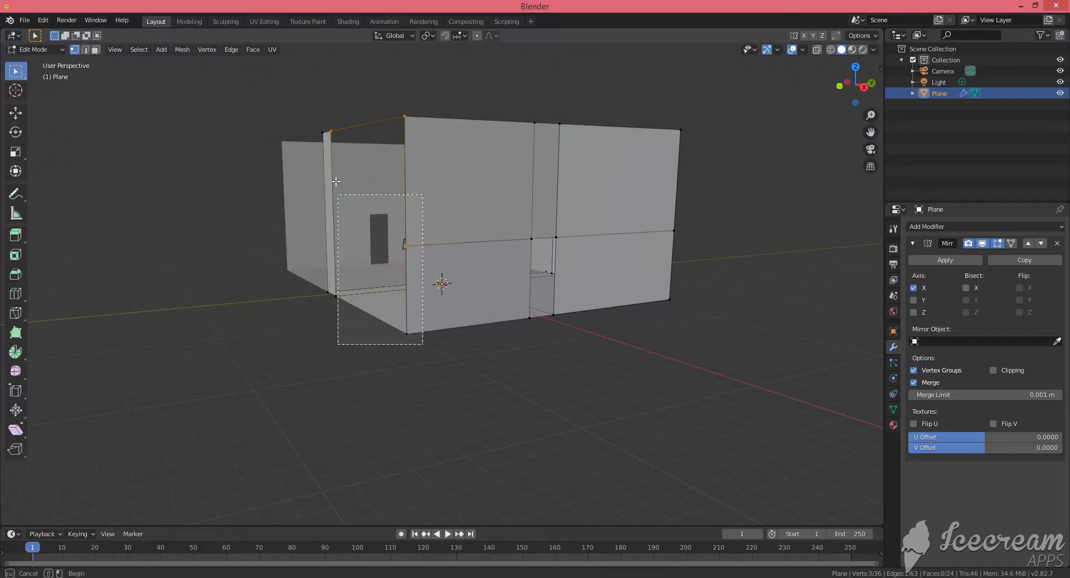
left_click_drag(332, 145, 331, 106)
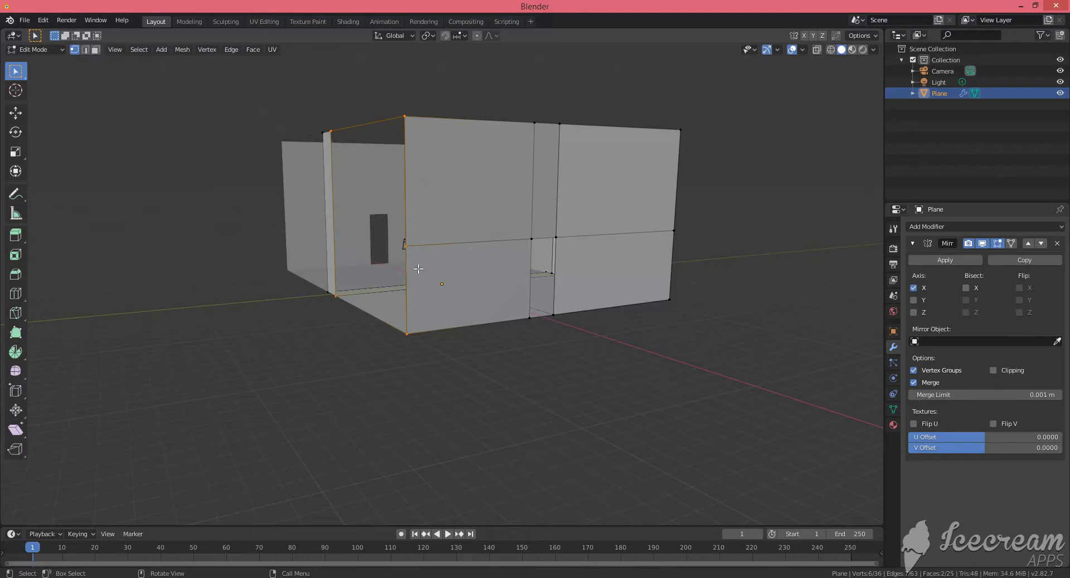
middle_click_drag(420, 310, 435, 328)
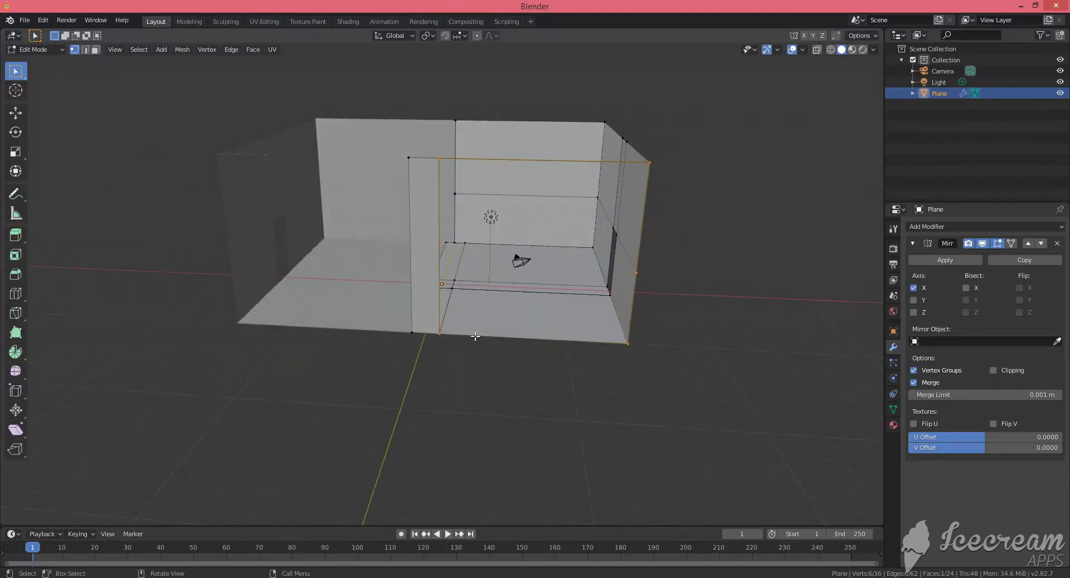
Step: Extrude the open side's two bottom vertices up along Z into a front wall about 12.63 m tall
left_click_drag(436, 328, 652, 369)
key("e")
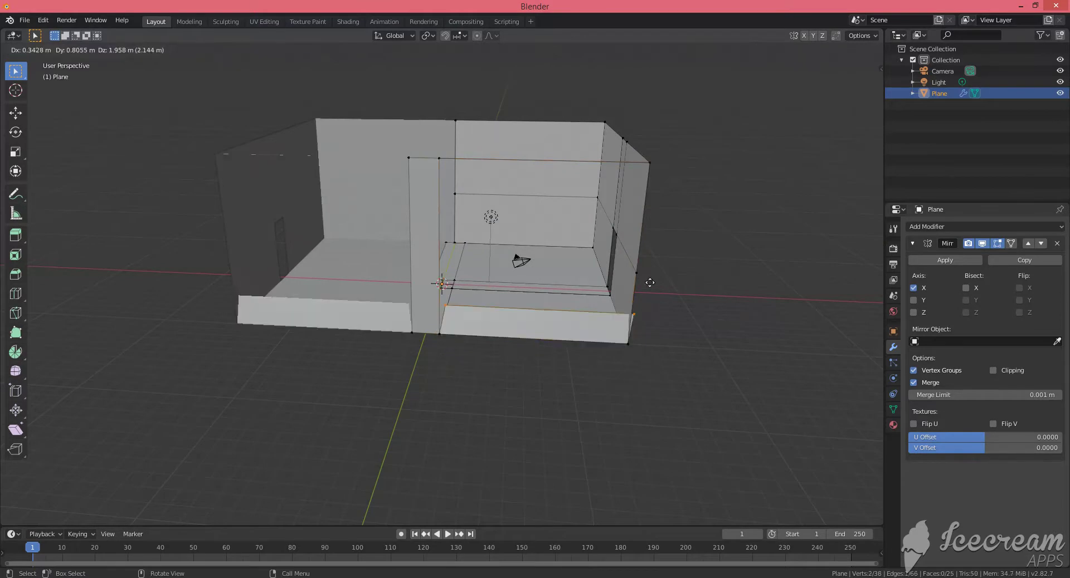
key("y")
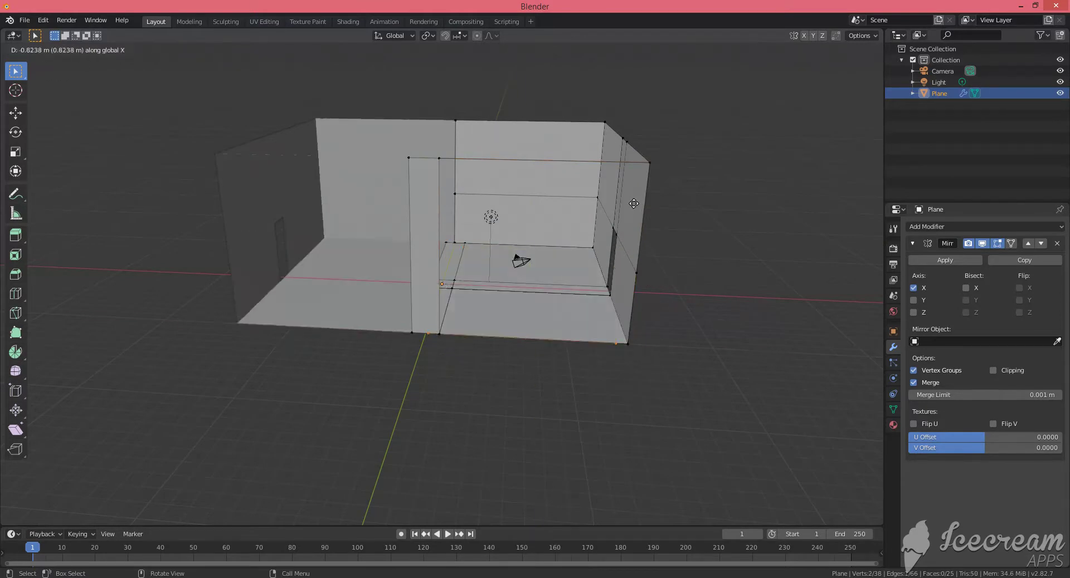
key("z")
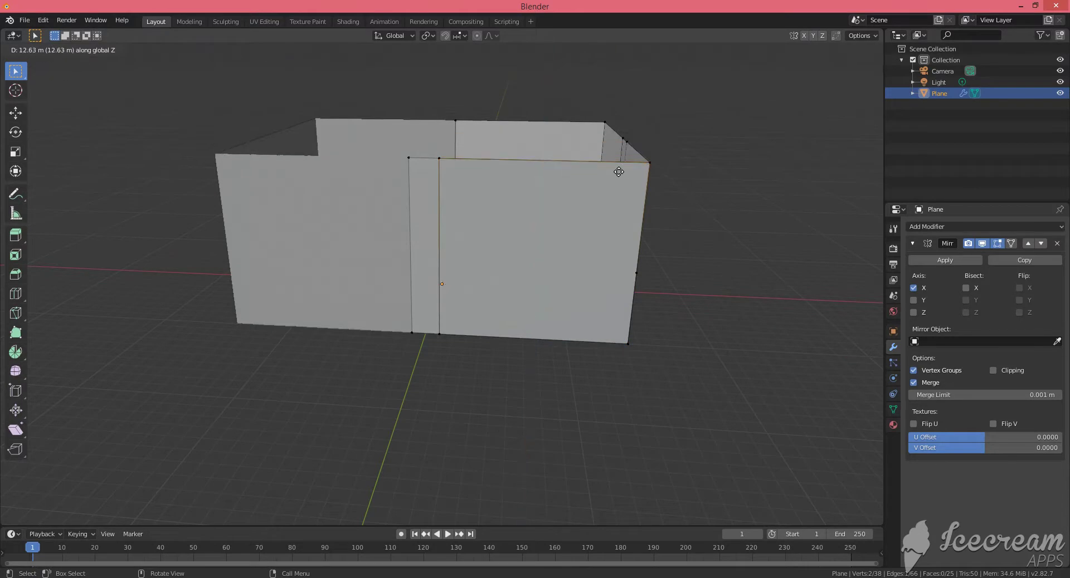
mouse_move(439, 230)
middle_mouse_down()
mouse_move(559, 234)
mouse_move(557, 248)
middle_mouse_up()
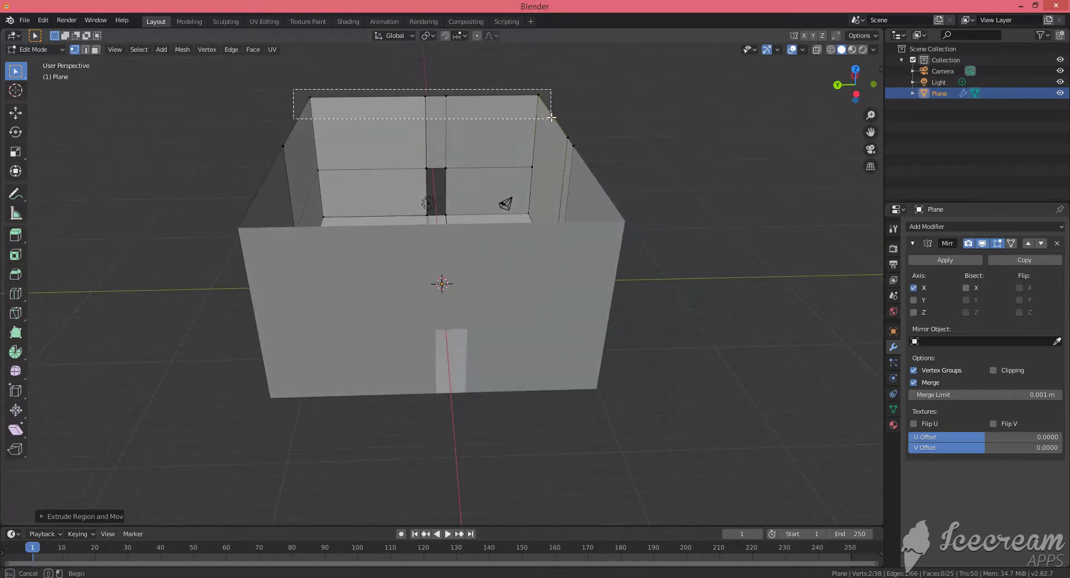
Step: Extrude the far wall's top edge across the box along X as the ceiling
left_click_drag(551, 117, 551, 118)
key("e")
key("x")
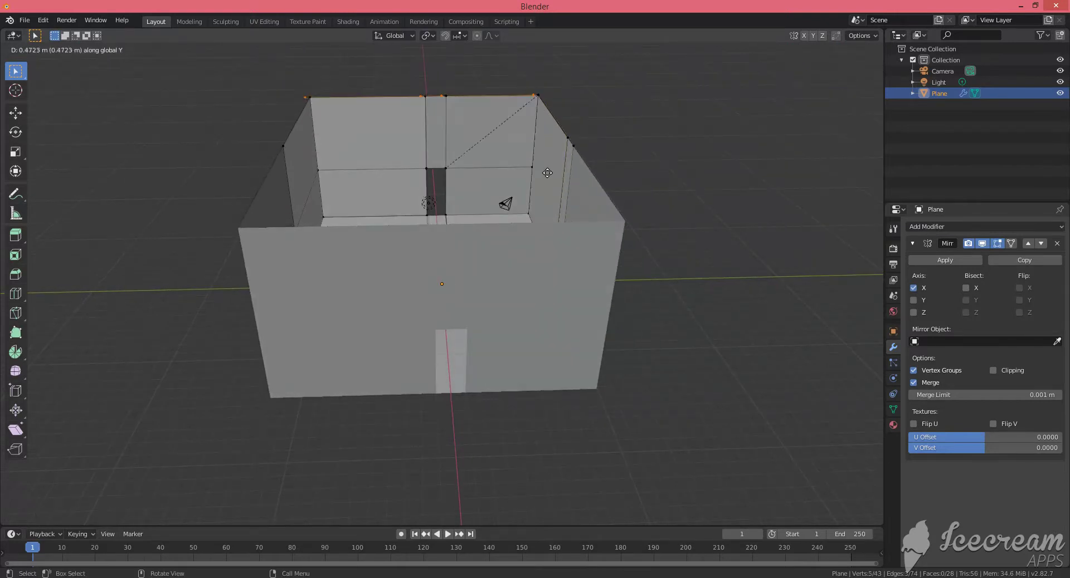
left_click(545, 188)
Step: Orbit around the box and try applying the Mirror modifier
mouse_move(565, 254)
middle_mouse_down()
mouse_move(474, 248)
mouse_move(585, 206)
mouse_move(530, 219)
mouse_move(318, 223)
middle_mouse_up()
mouse_move(493, 302)
middle_mouse_down()
mouse_move(490, 327)
mouse_move(509, 351)
mouse_move(562, 334)
mouse_move(558, 369)
mouse_move(423, 368)
middle_mouse_up()
left_click(945, 260)
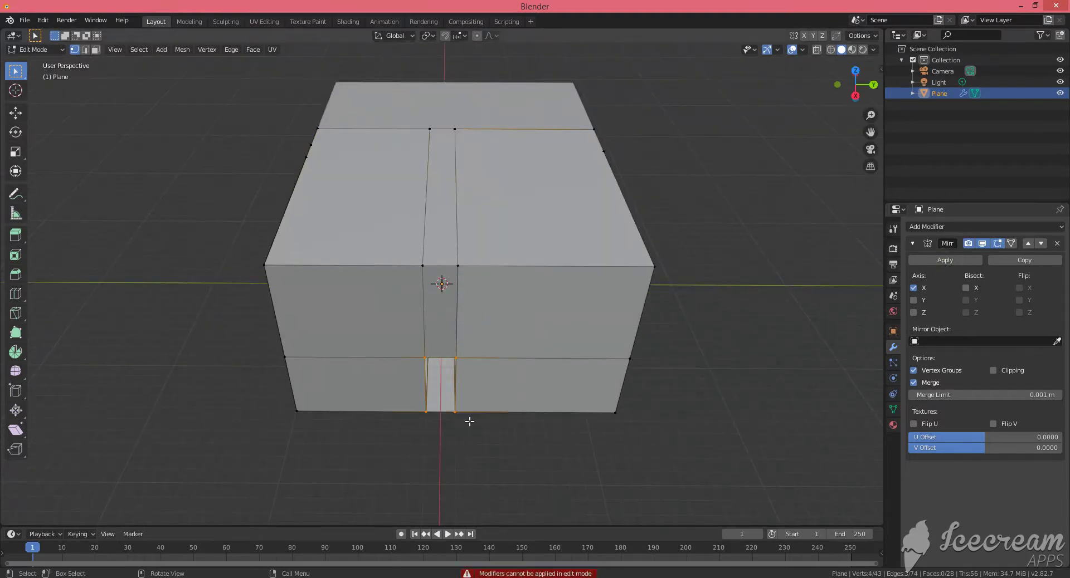
mouse_move(553, 342)
middle_mouse_down()
mouse_move(429, 308)
mouse_move(439, 286)
mouse_move(397, 303)
mouse_move(521, 306)
mouse_move(457, 322)
mouse_move(535, 329)
mouse_move(611, 315)
mouse_move(636, 301)
mouse_move(629, 281)
mouse_move(620, 274)
mouse_move(565, 306)
mouse_move(501, 279)
mouse_move(336, 277)
middle_mouse_up()
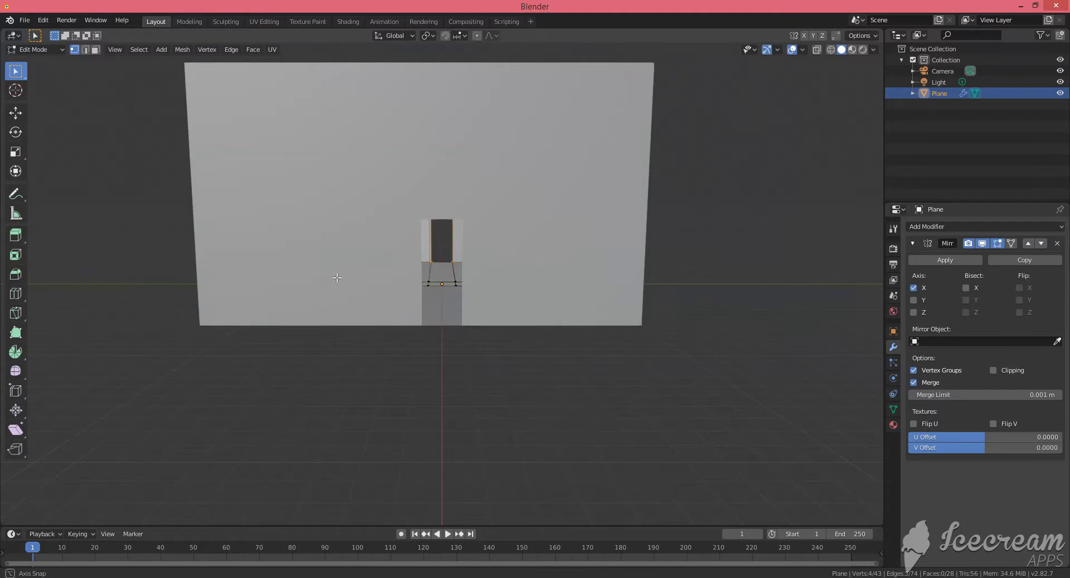
Step: Orbit to see the front wall's edges around the door opening
mouse_move(405, 282)
middle_mouse_down()
mouse_move(658, 291)
mouse_move(474, 299)
middle_mouse_up()
Step: Fill the front wall's bottom middle gap with a new face and inspect it from angled and underside views
right_click(470, 301)
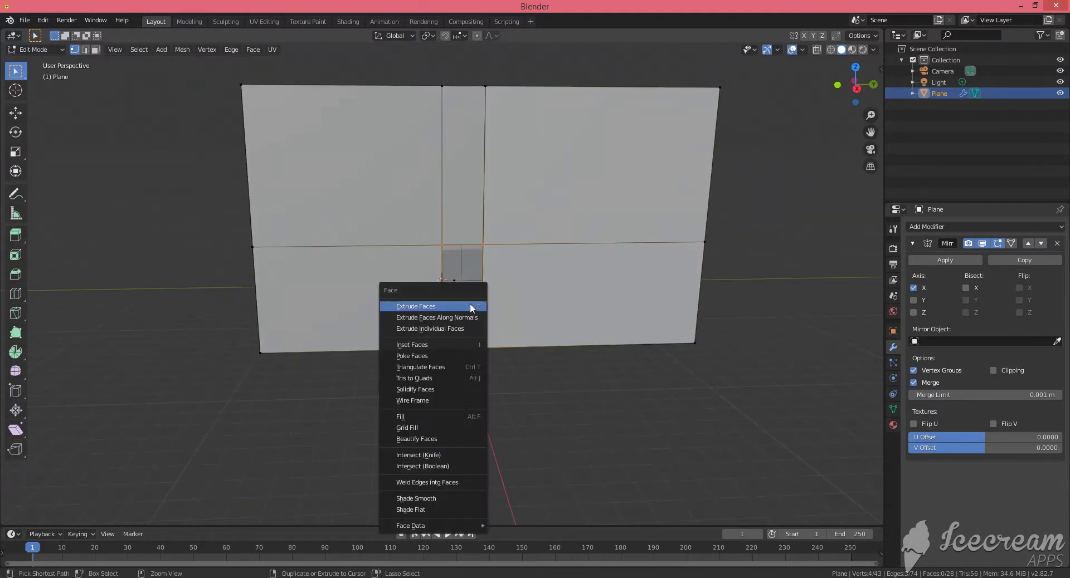
key("f")
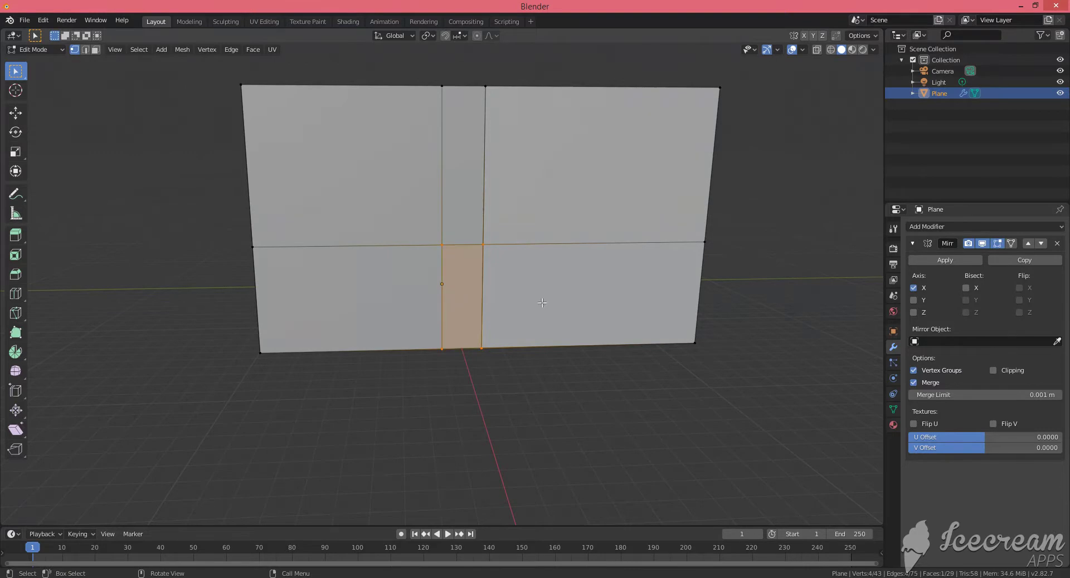
mouse_move(541, 302)
middle_mouse_down()
mouse_move(322, 297)
mouse_move(467, 305)
mouse_move(439, 282)
middle_mouse_up()
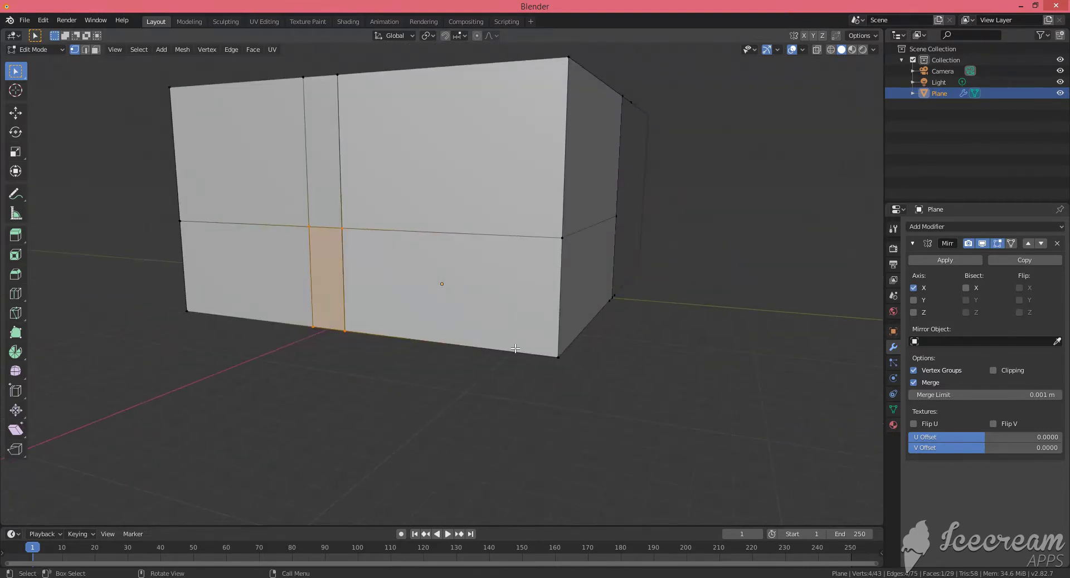
mouse_move(504, 293)
middle_mouse_down()
mouse_move(439, 282)
mouse_move(522, 261)
middle_mouse_up()
key("KP_3")
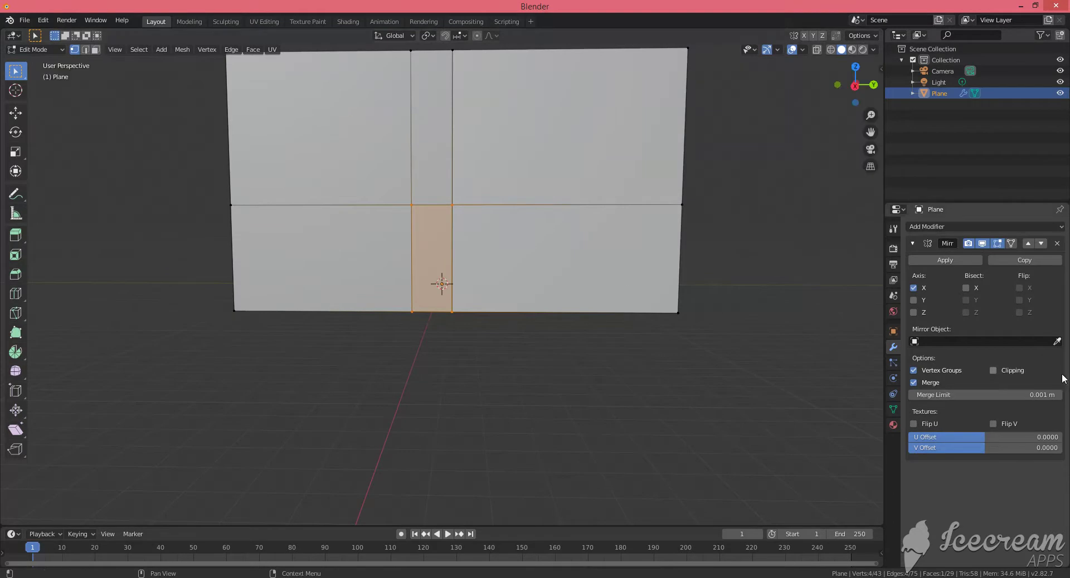
Step: Apply the Mirror modifier in Object Mode, then undo the application
left_click(940, 260)
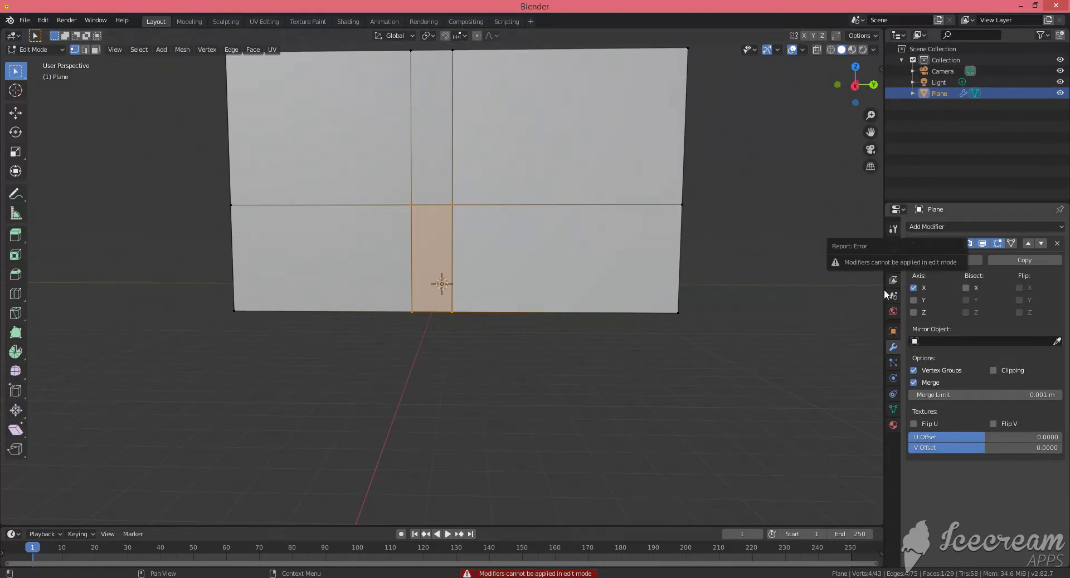
key("Tab")
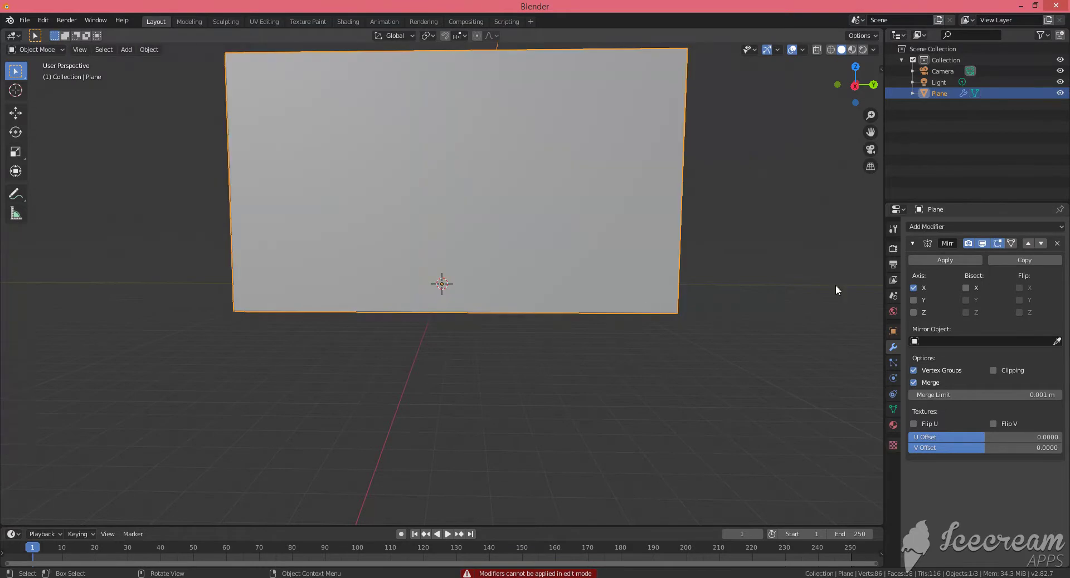
left_click(939, 261)
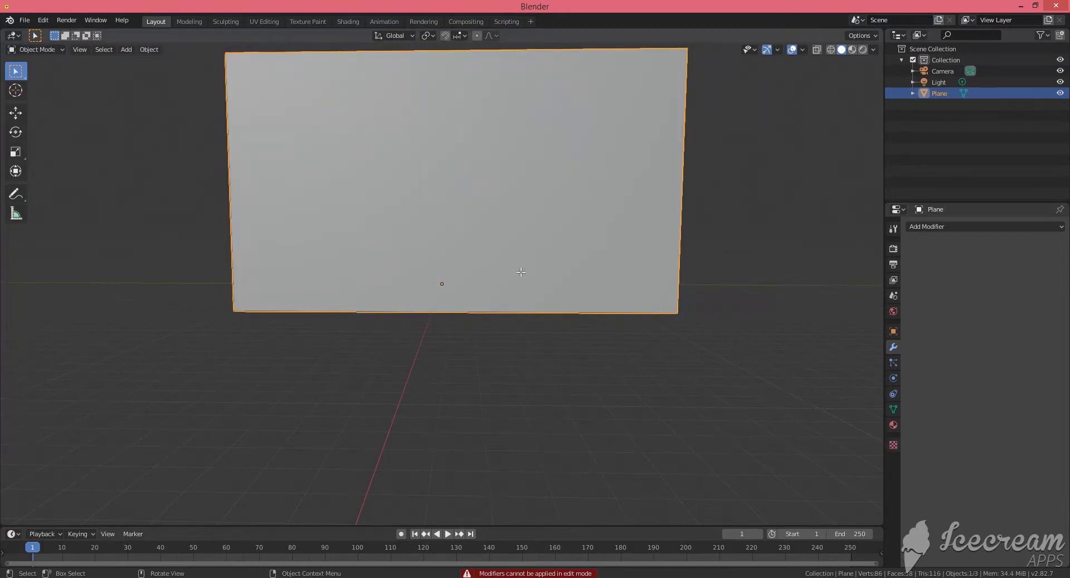
key("Tab")
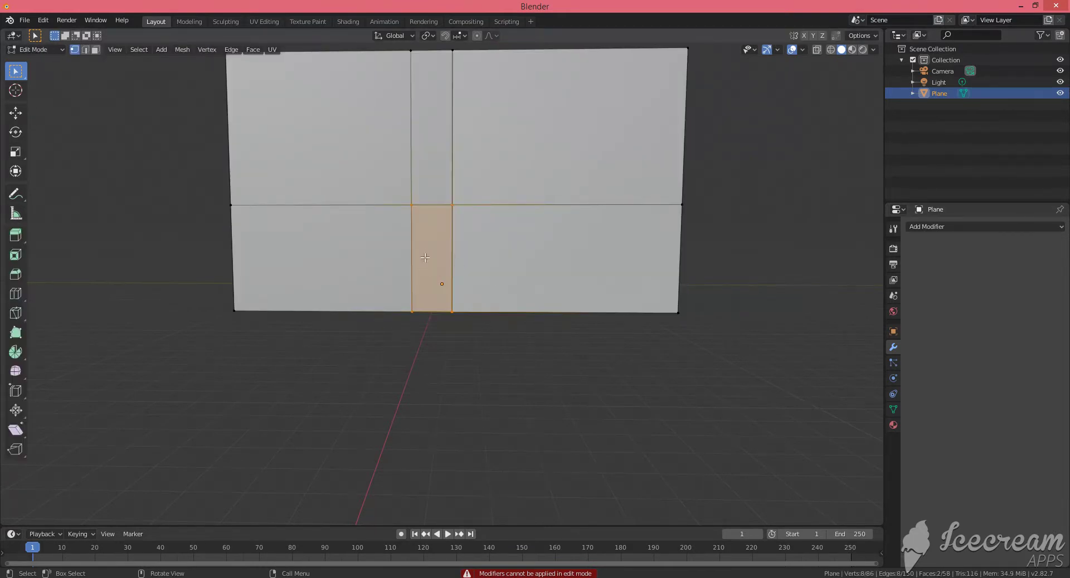
key("Tab")
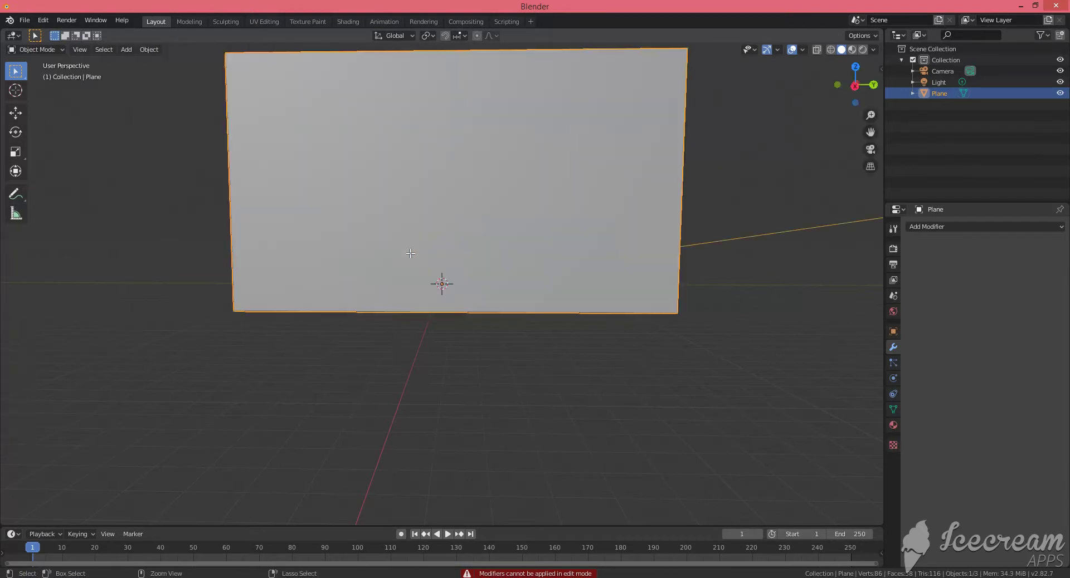
key("ctrl+z")
key("ctrl+z")
key("ctrl+z")
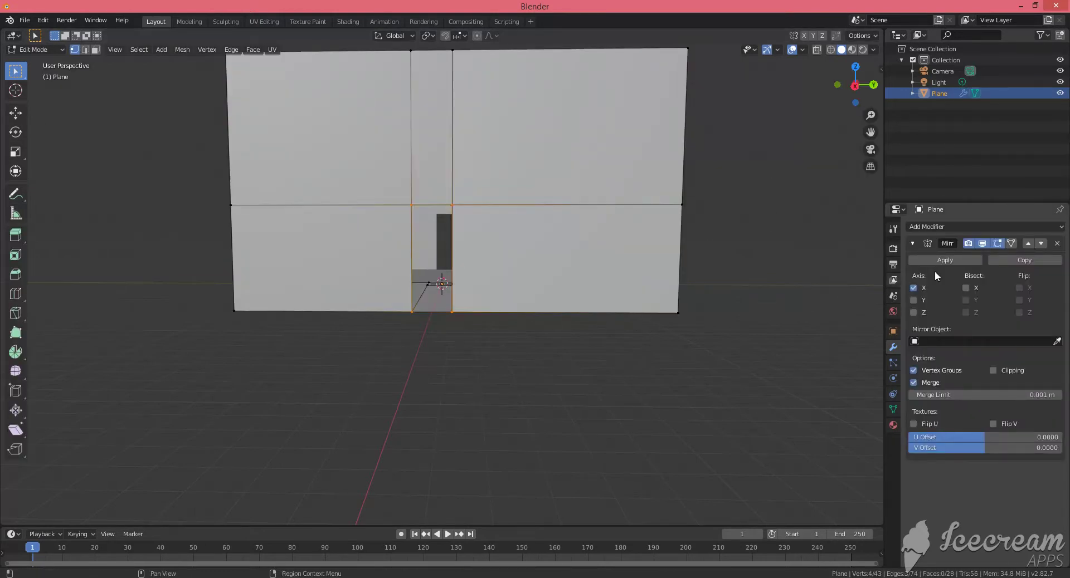
Step: Reapply the Mirror modifier in Object Mode and return to Edit Mode
left_click(948, 262)
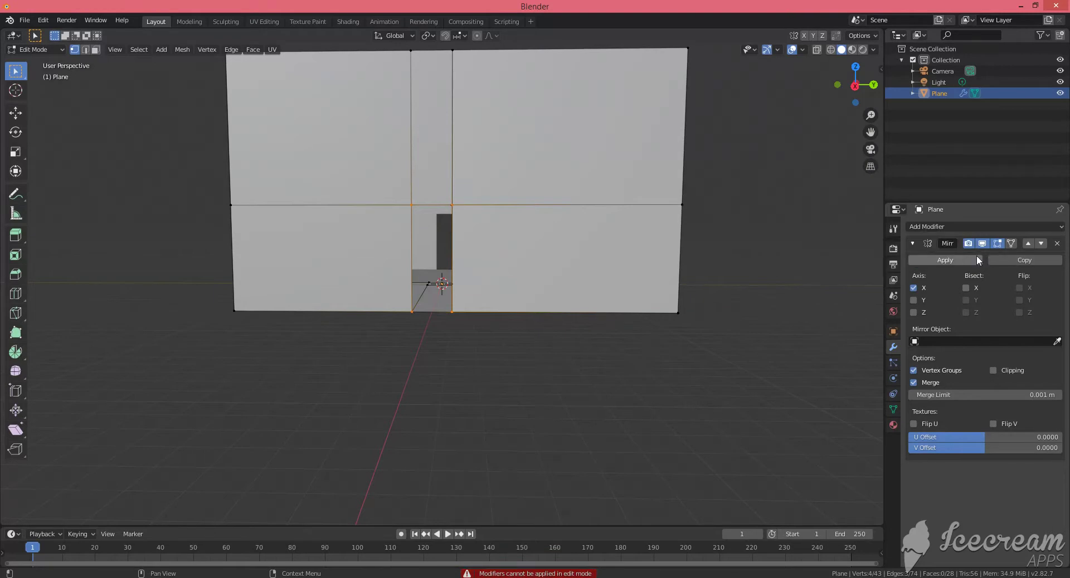
key("Tab")
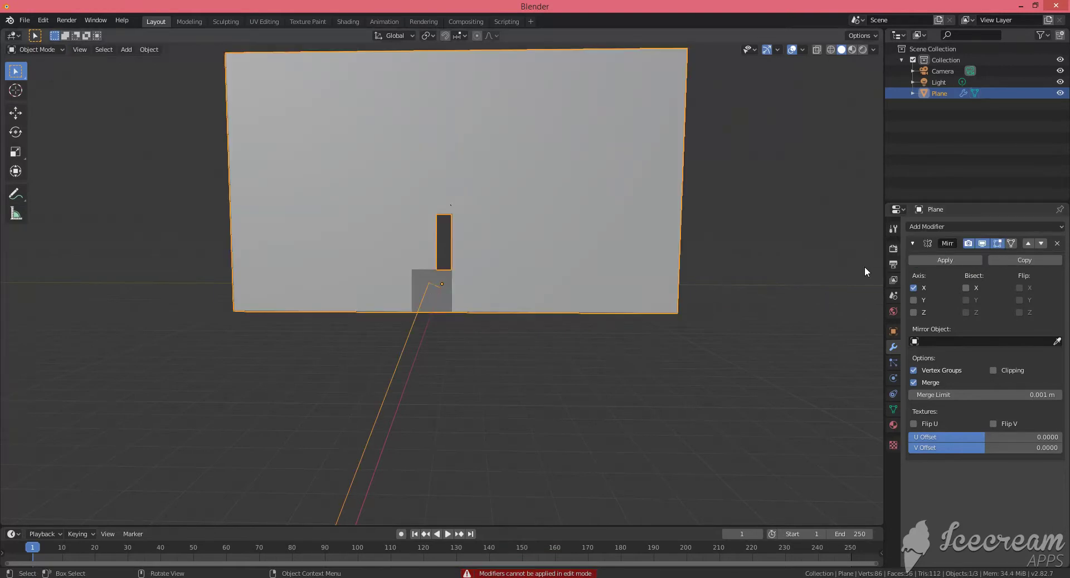
left_click(924, 261)
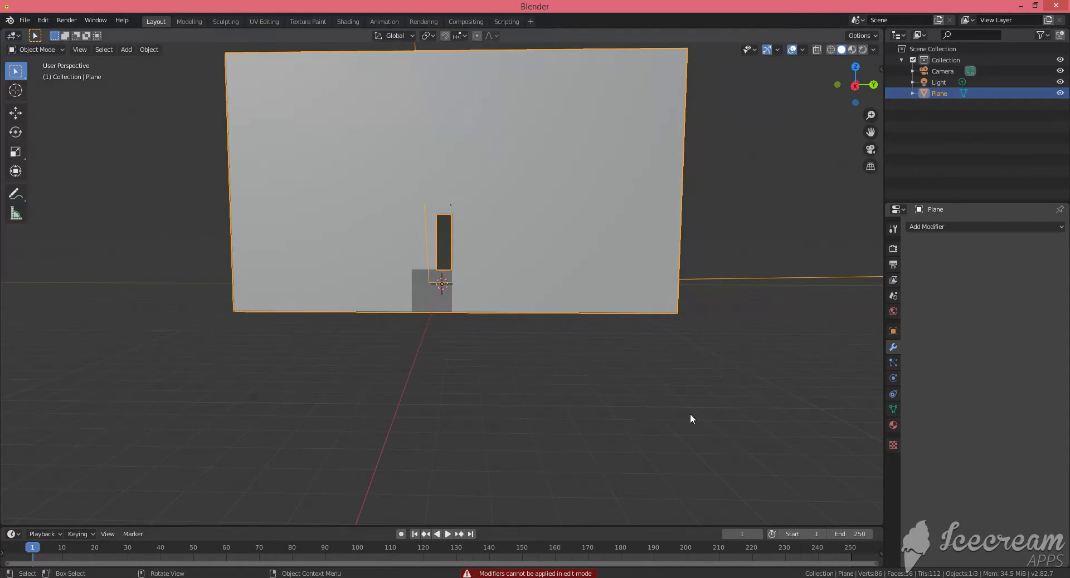
key("Tab")
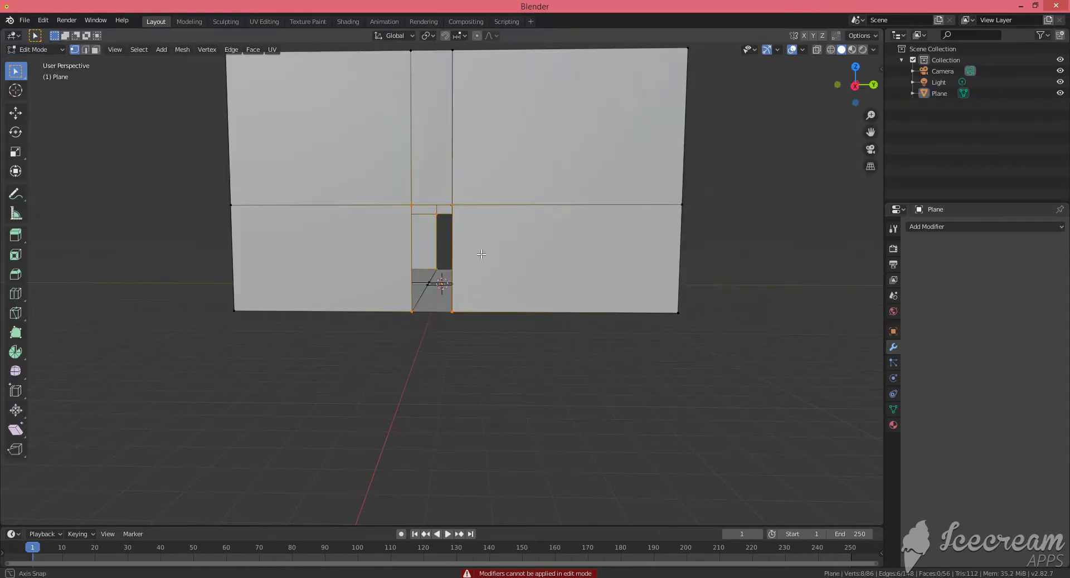
Step: Box-select the face at the bottom of the doorway, then switch to Object Mode
middle_click_drag(481, 254, 482, 283)
left_click_drag(430, 307, 492, 371)
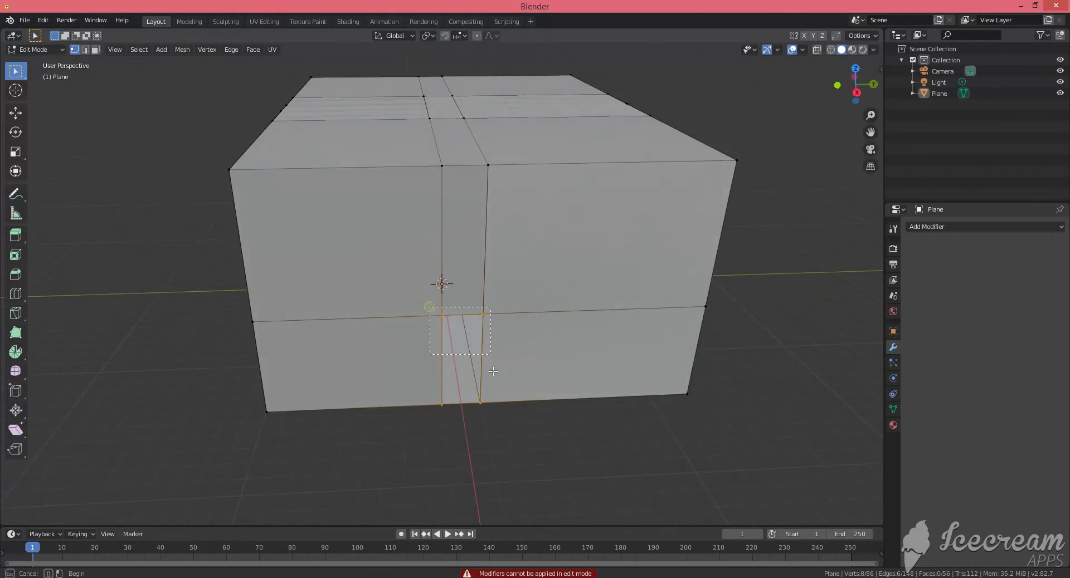
left_click_drag(501, 411, 500, 411)
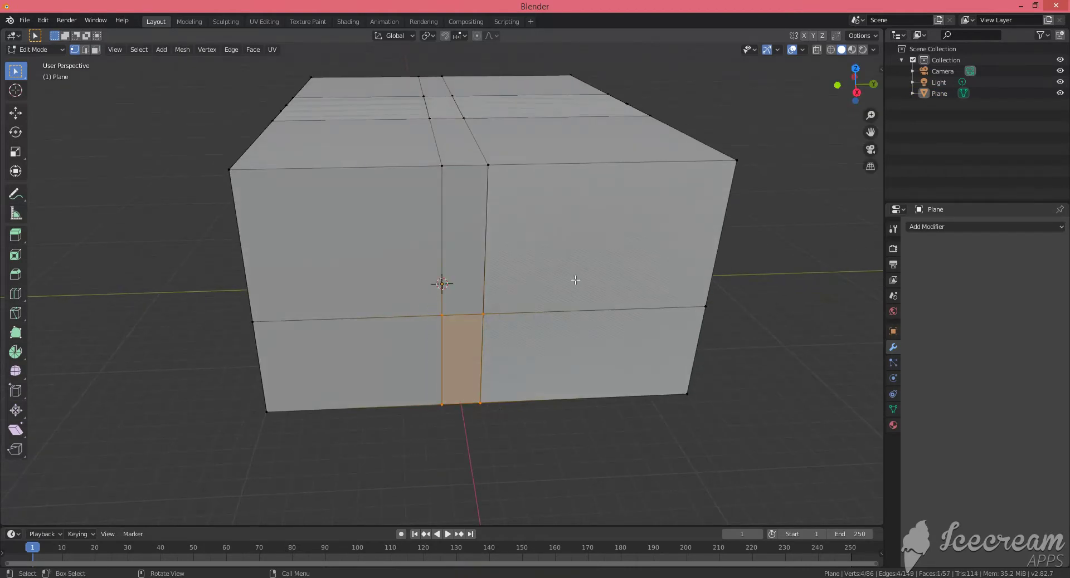
middle_click_drag(575, 280, 334, 250)
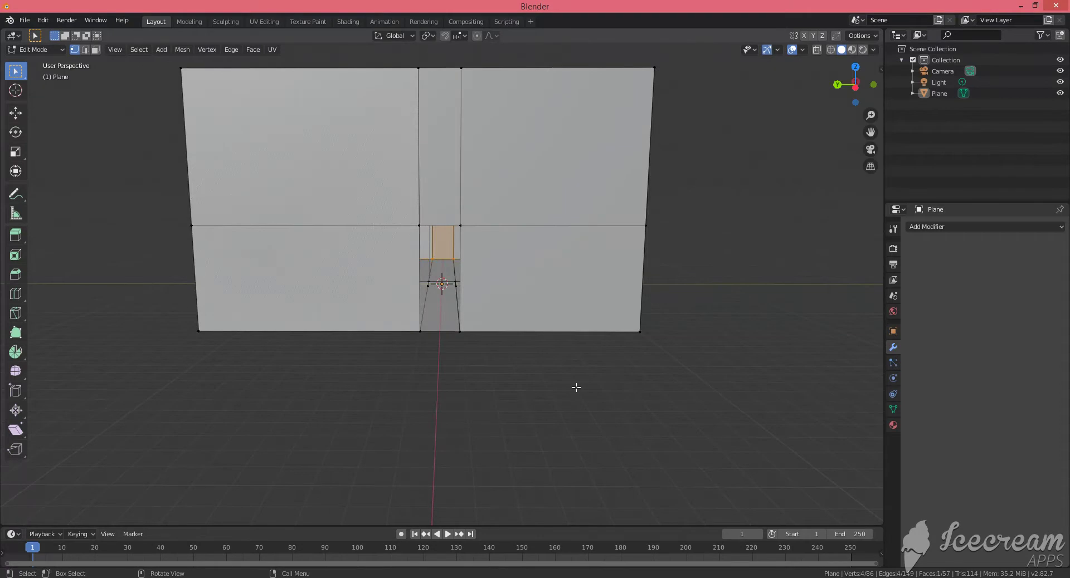
key("Tab")
Step: Orbit and zoom the view into the room to look along the floor grid
mouse_move(578, 296)
middle_mouse_down()
mouse_move(466, 281)
mouse_move(358, 296)
mouse_move(488, 273)
mouse_move(571, 295)
mouse_move(580, 287)
mouse_move(568, 284)
middle_mouse_up()
scroll(568, 280, "up", 1)
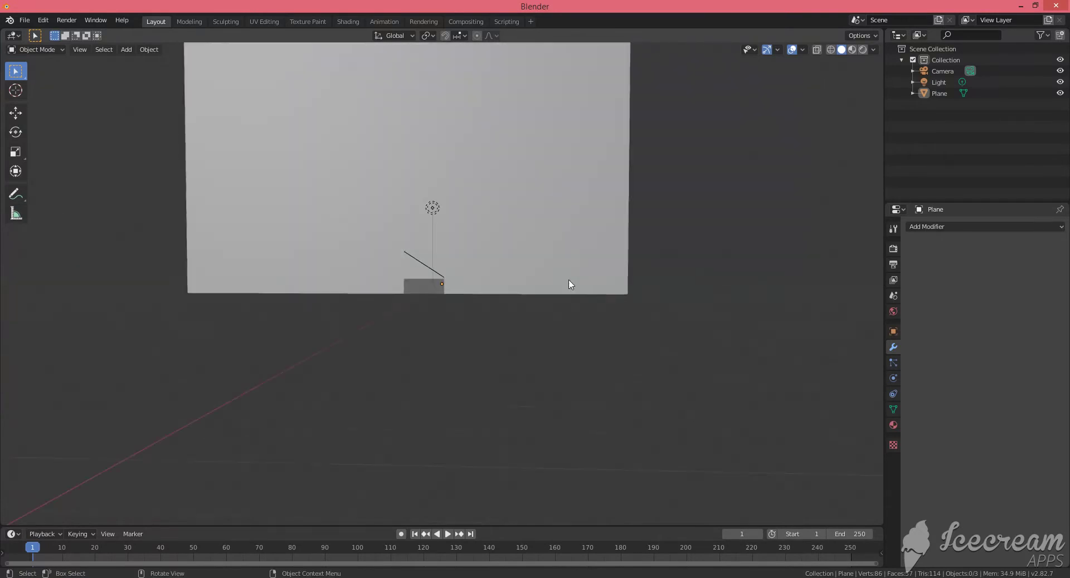
scroll(564, 276, "up", 2)
scroll(560, 270, "up", 2)
mouse_move(565, 218)
middle_mouse_down()
mouse_move(551, 234)
mouse_move(533, 124)
middle_mouse_up()
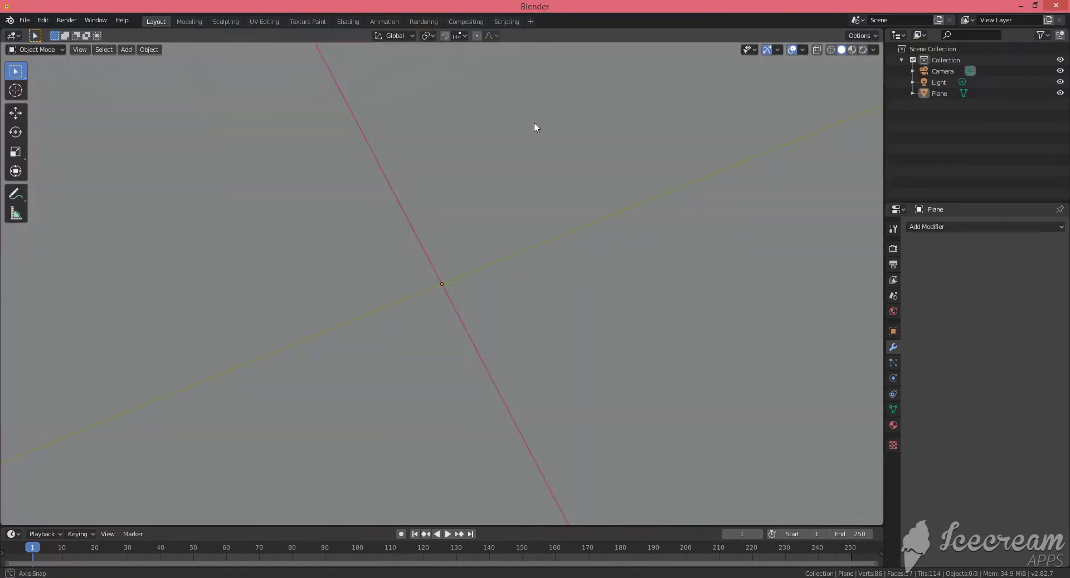